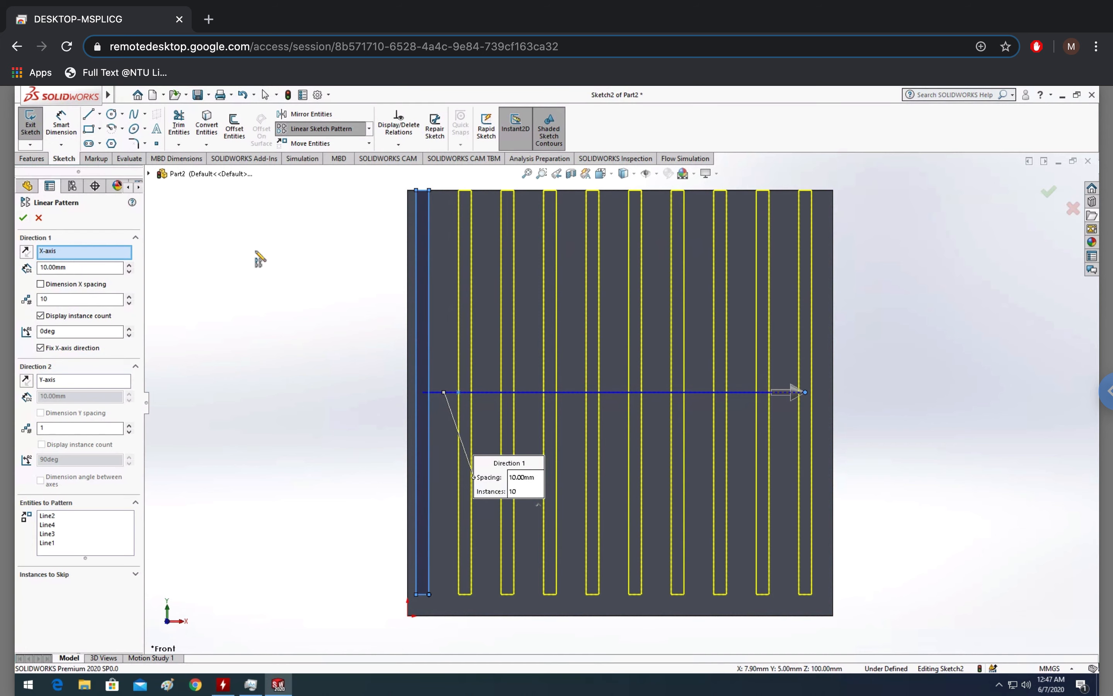
Confirm the 10-instance linear pattern of the slot lines, then cut-extrude the sketch 100 mm blind into the block
click(24, 217)
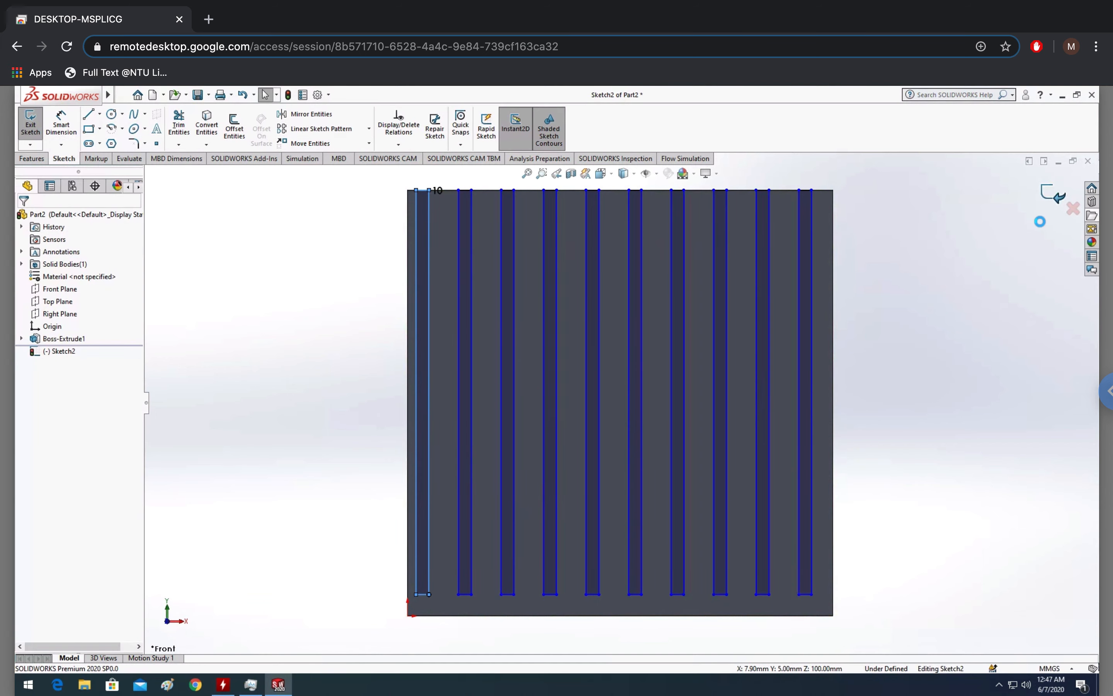
middle_drag(1030, 223, 945, 275)
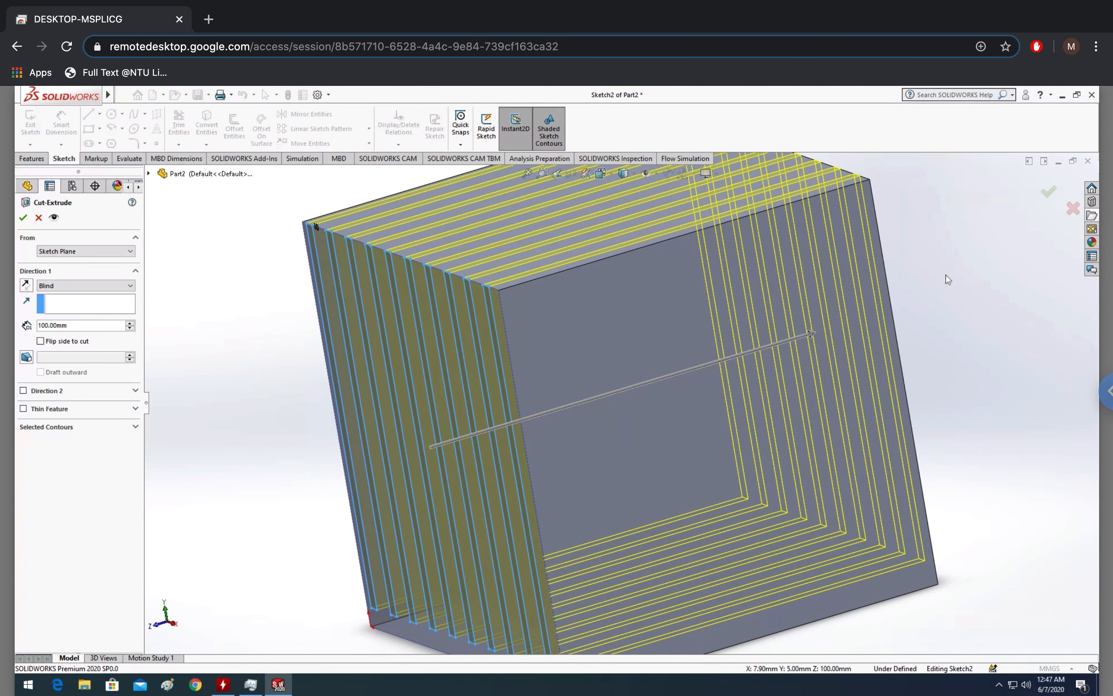
click(1051, 191)
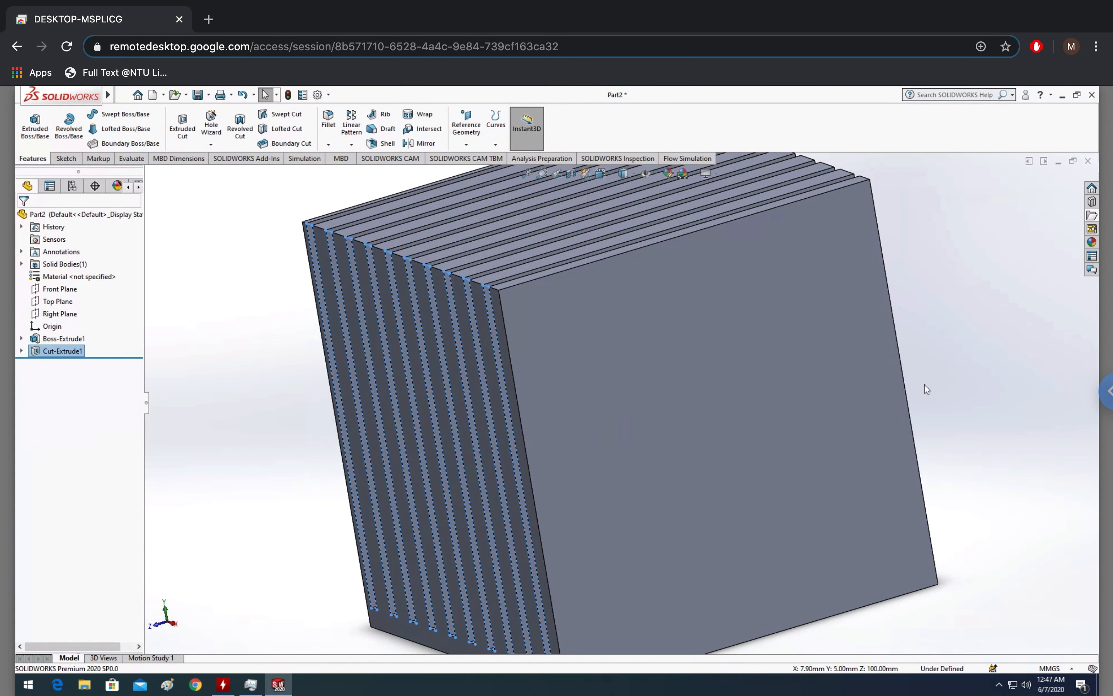
middle_drag(919, 337, 934, 305)
click(945, 397)
key(Escape)
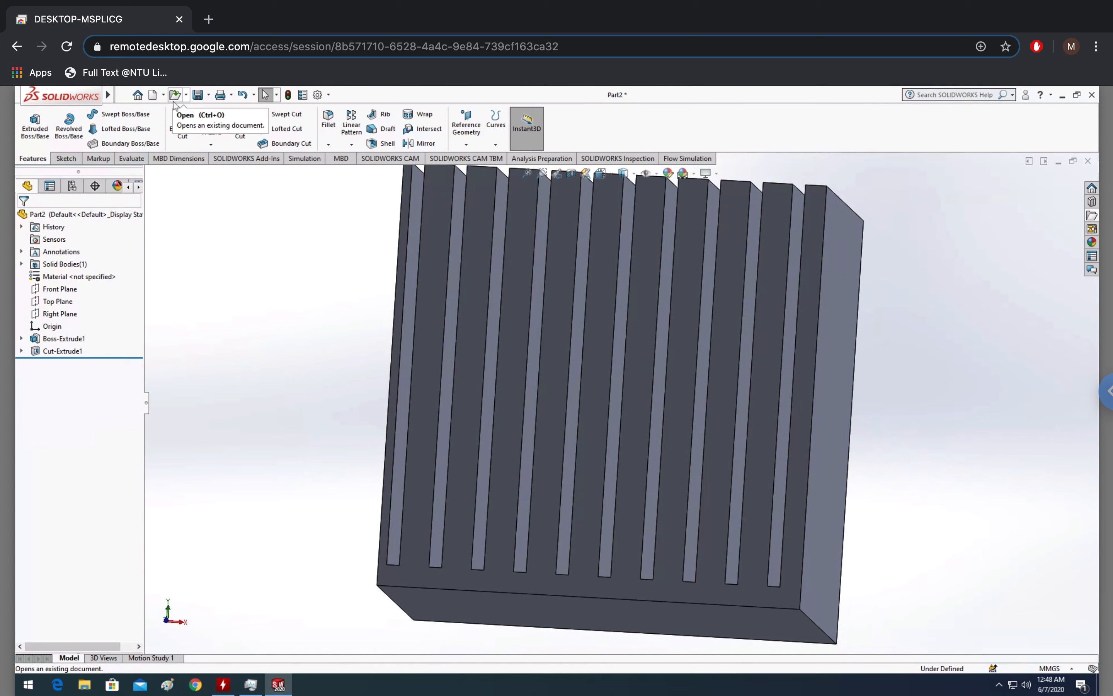
Create a new part and start a sketch on the Front Plane
click(153, 96)
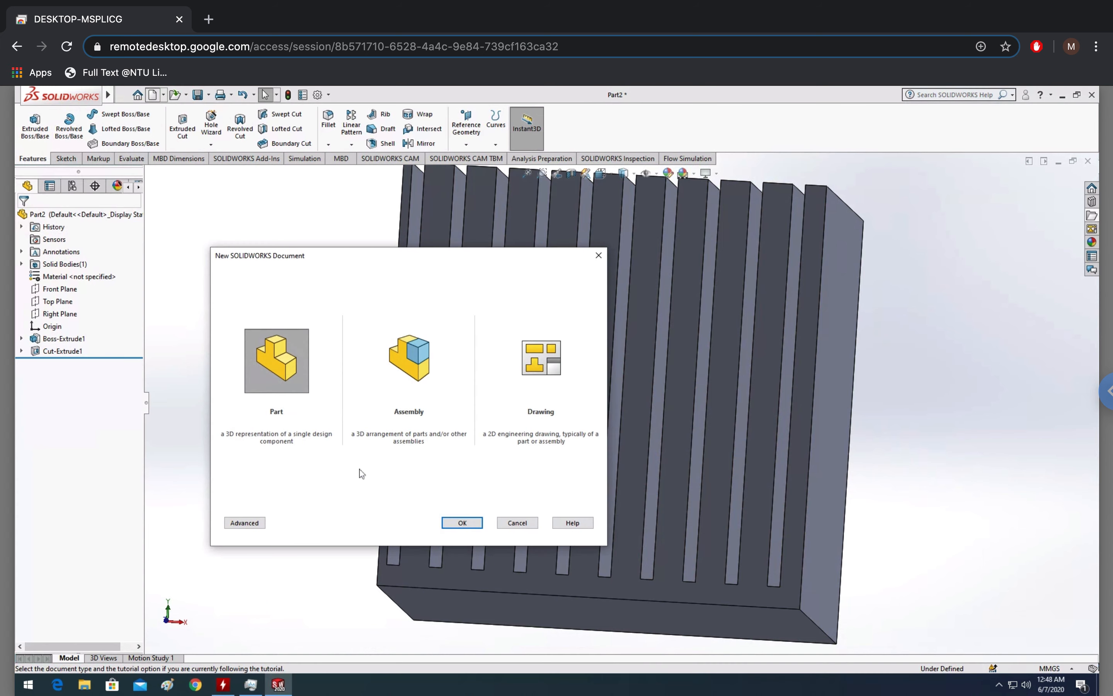
click(466, 522)
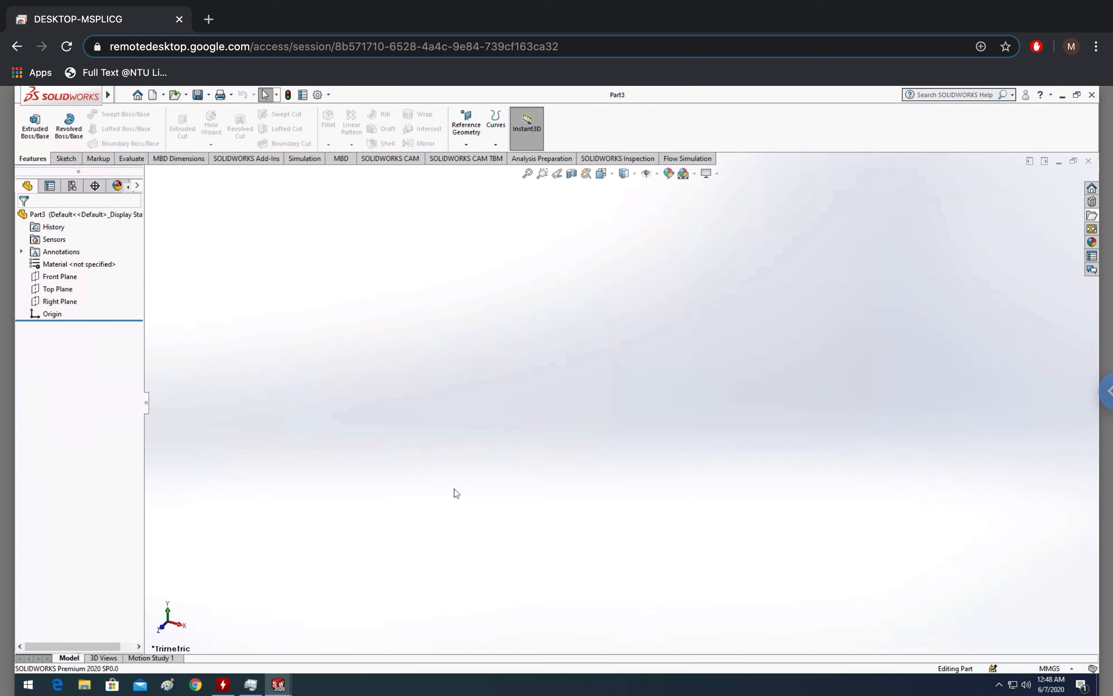
click(66, 158)
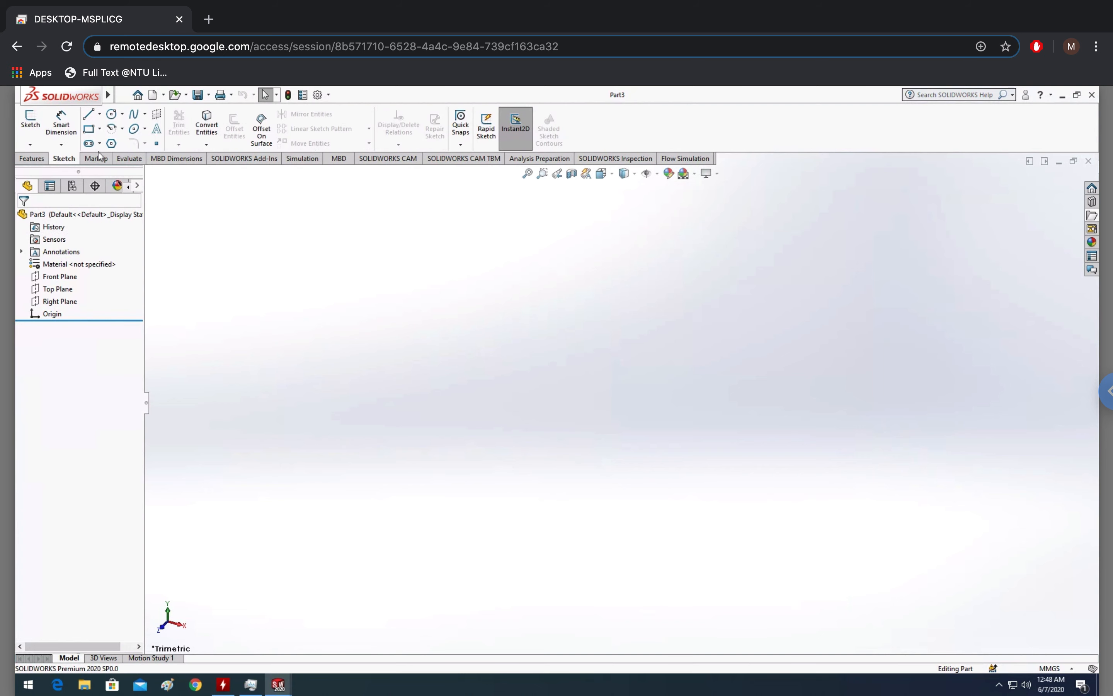
click(31, 120)
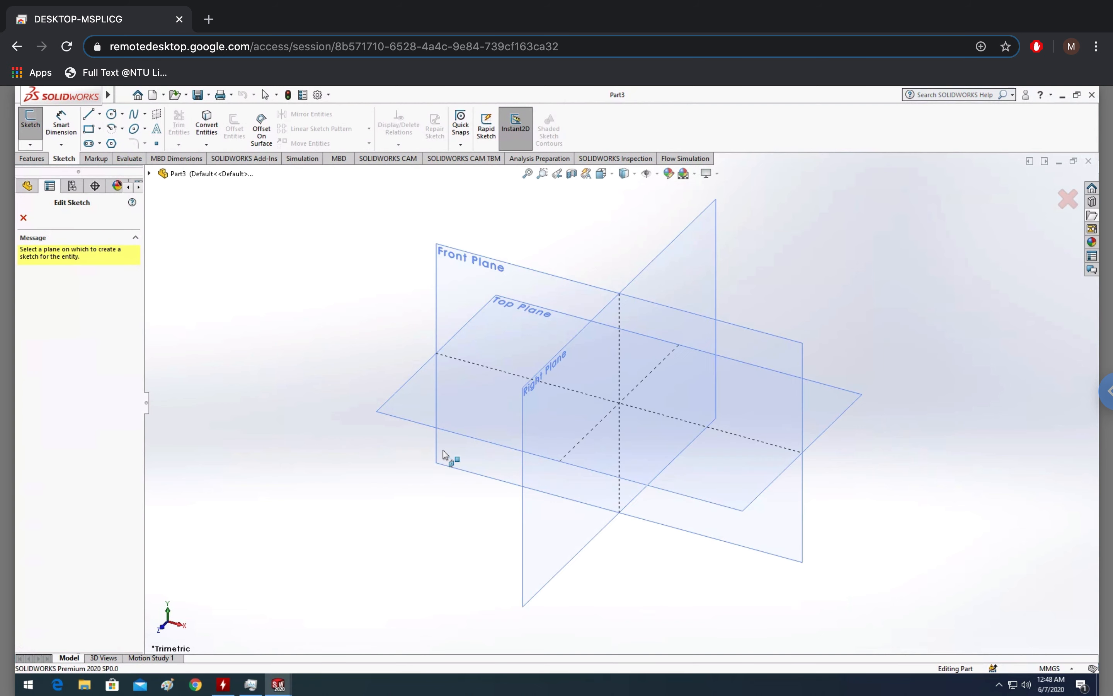
click(448, 288)
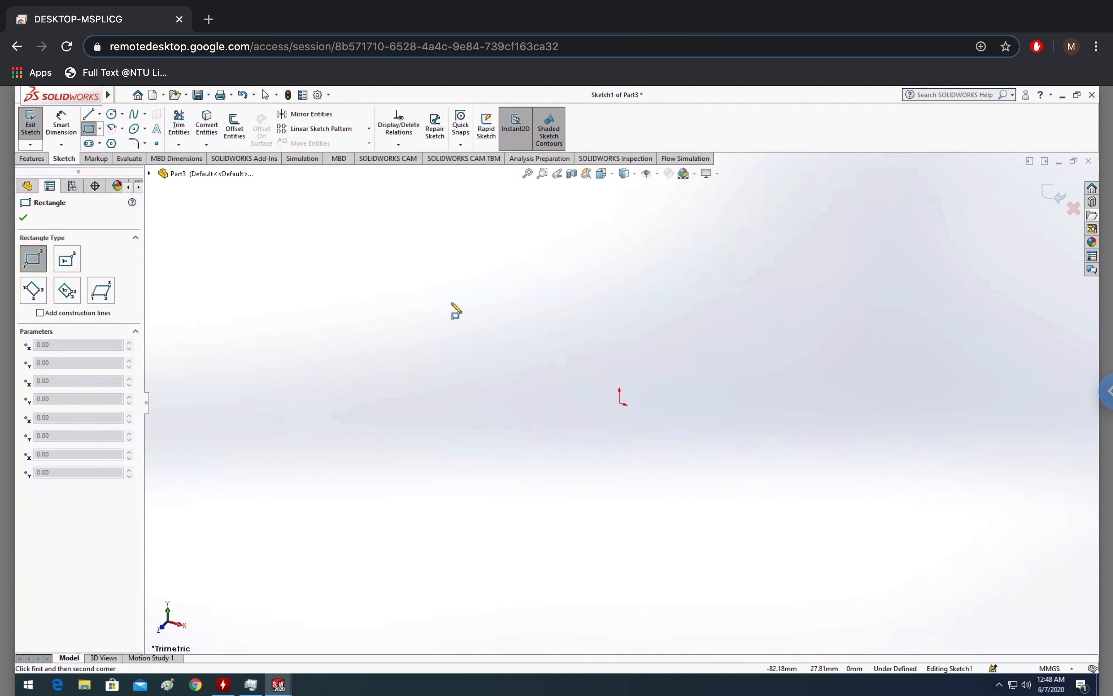
Draw a corner rectangle from the origin, about 133 by 97 mm
click(619, 404)
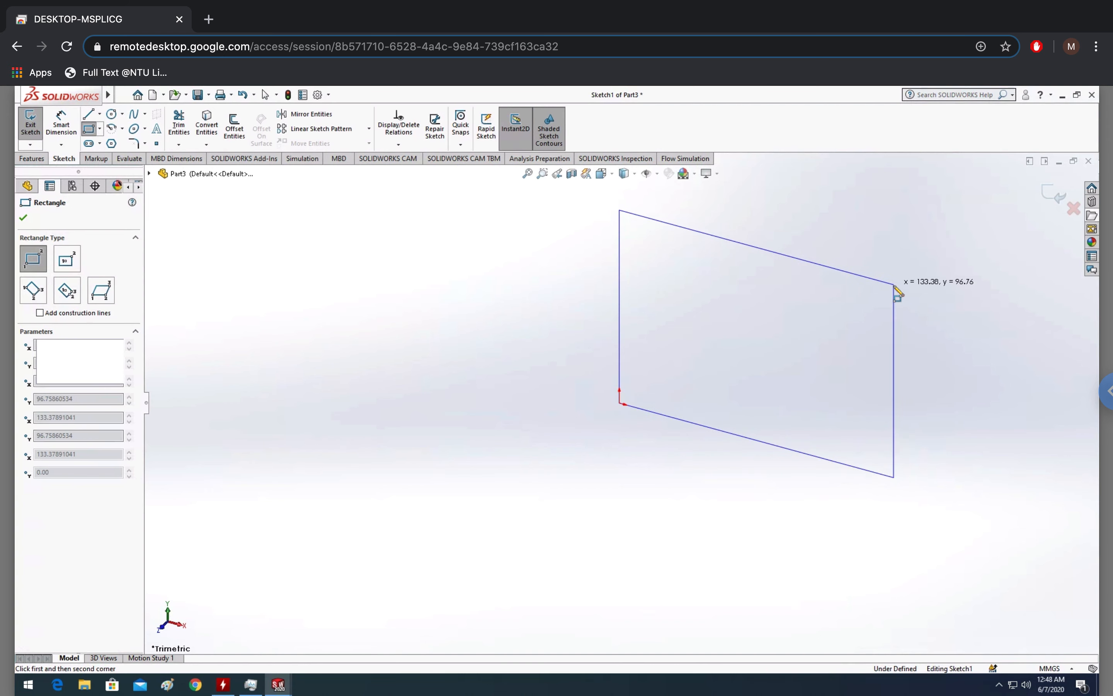
click(894, 285)
key(Escape)
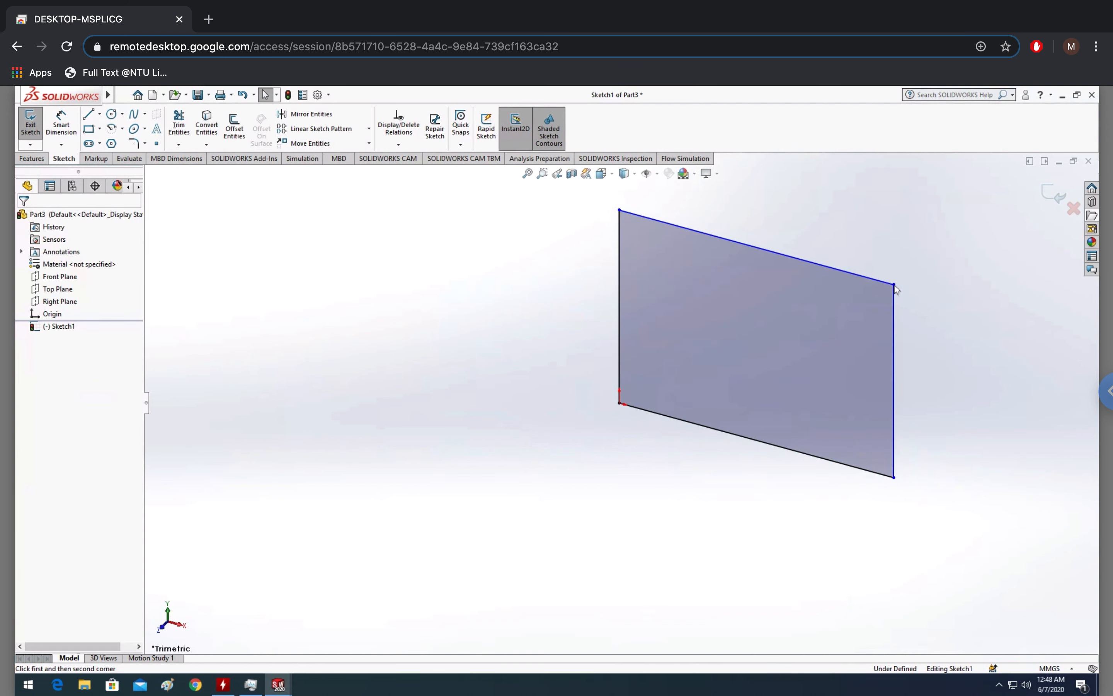
Set the rectangle's opposite corner point to X 40 mm and Y 40 mm
click(894, 284)
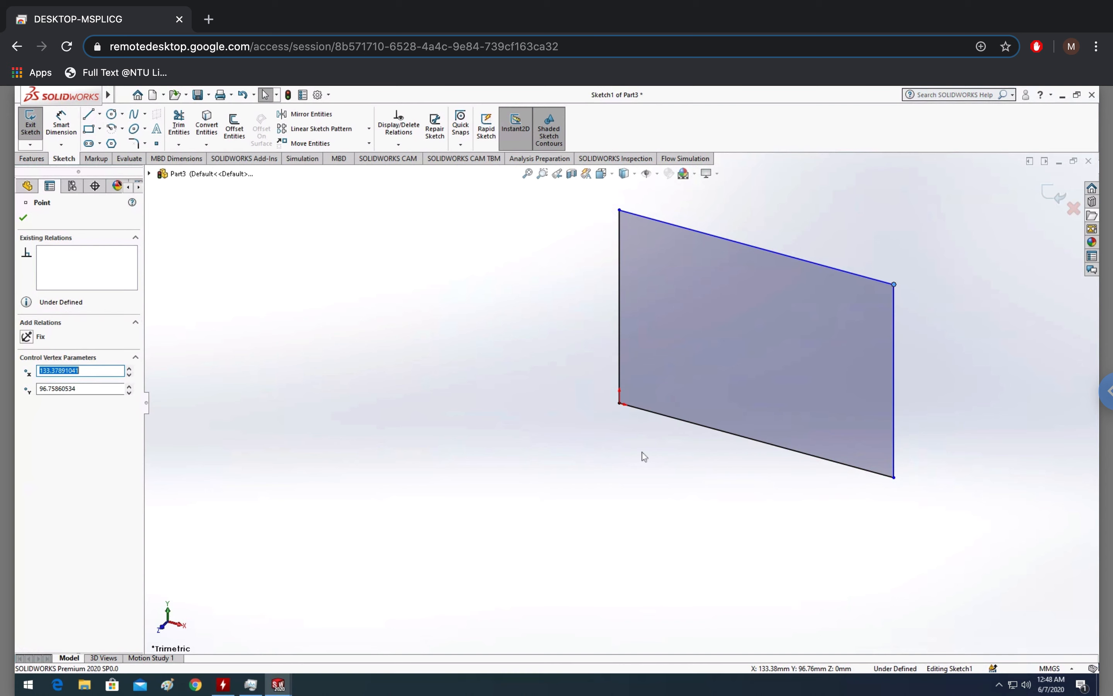
text(40)
key(Tab)
text(4)
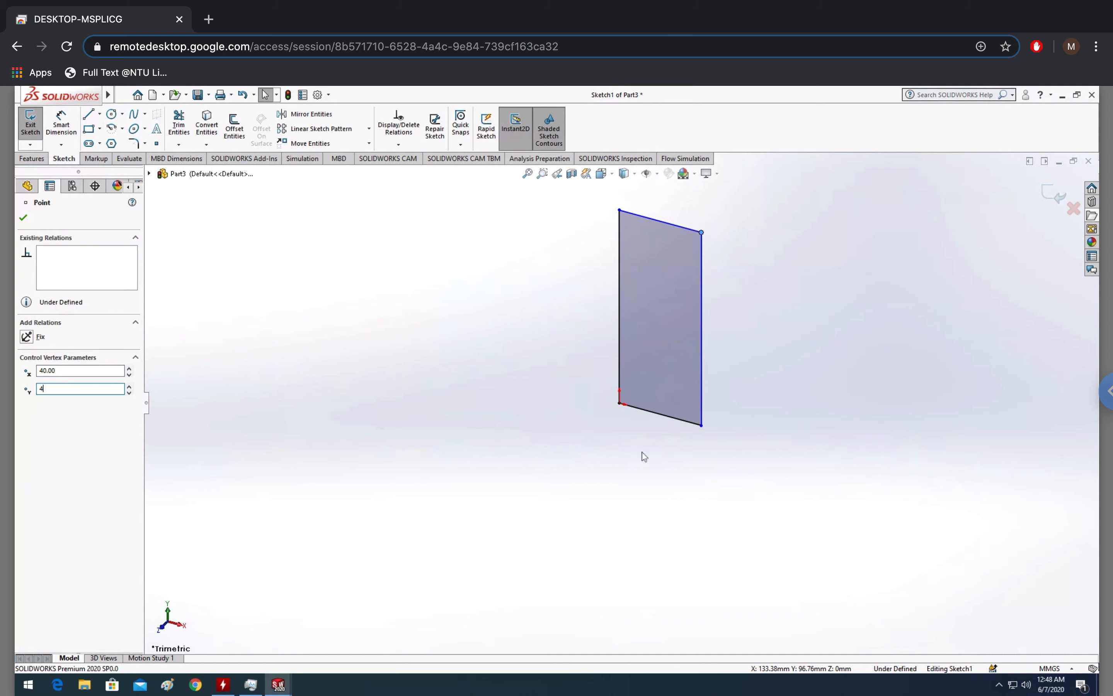
text(0)
key(Return)
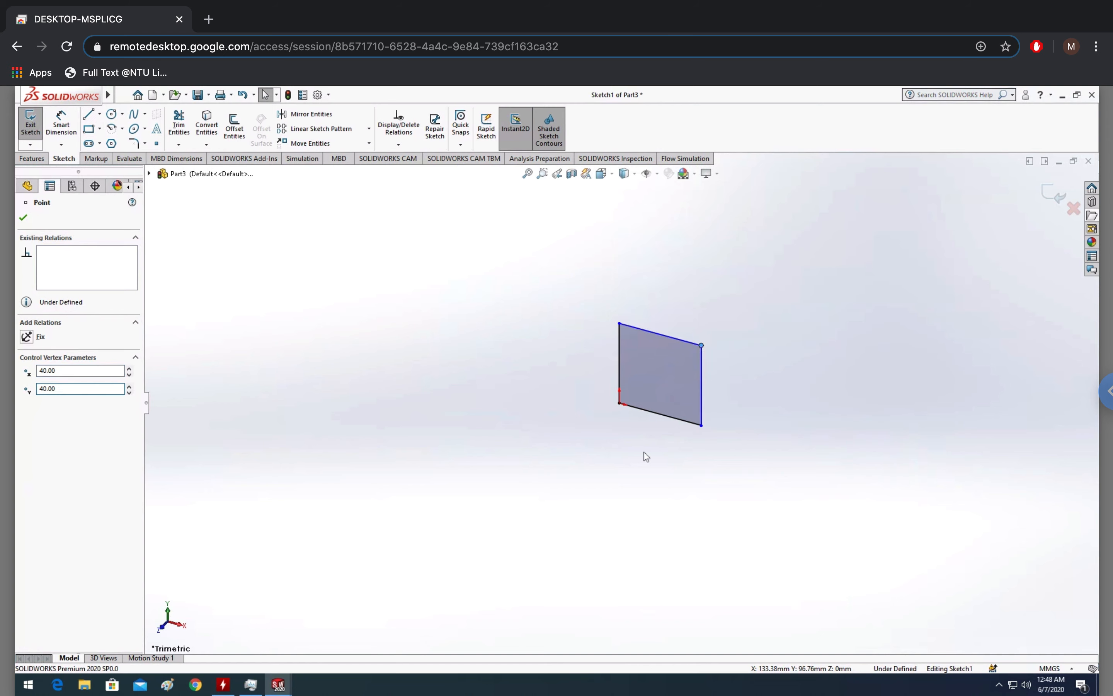
Exit the sketch and extrude it as a 4 mm boss
click(1056, 196)
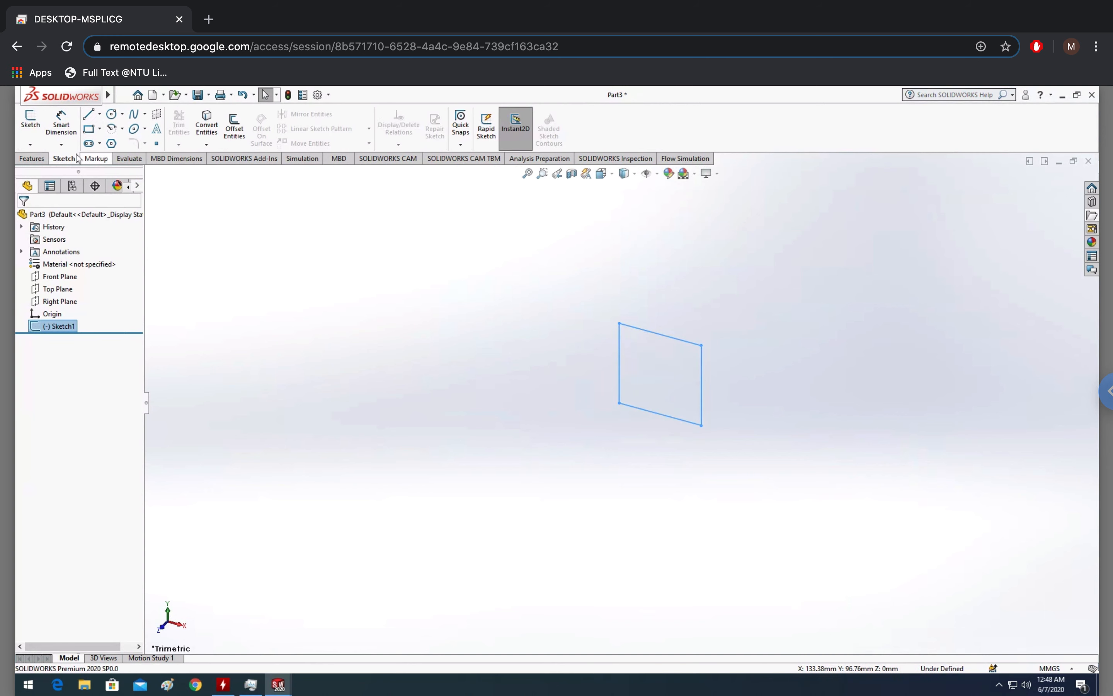
click(32, 157)
click(34, 124)
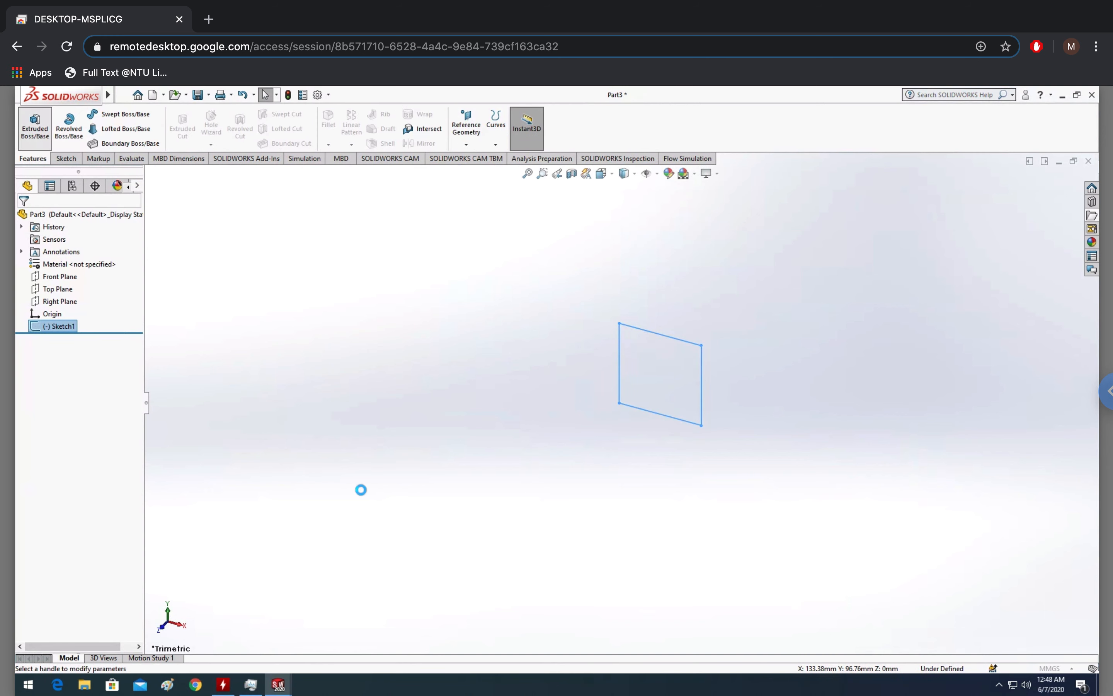
text(4)
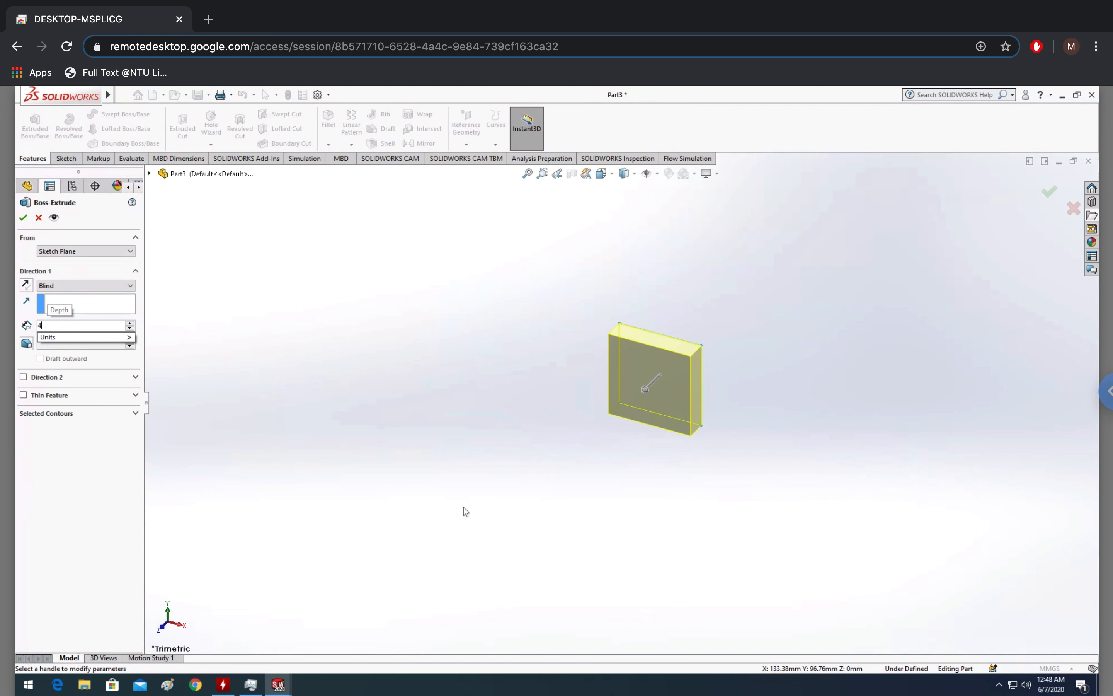
key(Return)
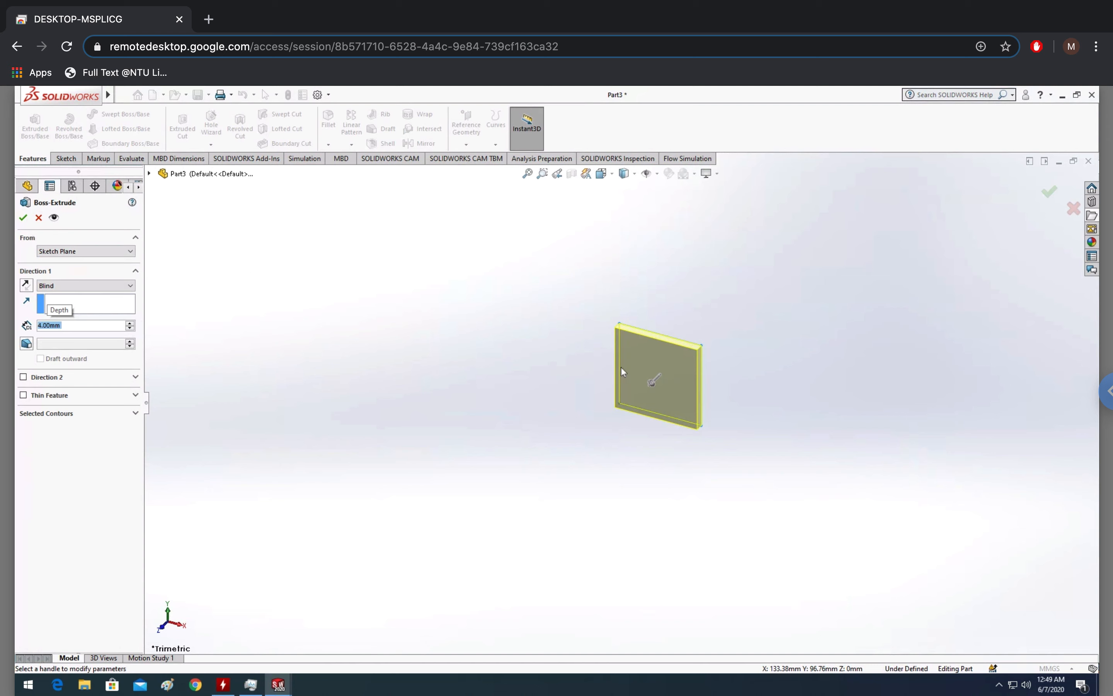
click(23, 218)
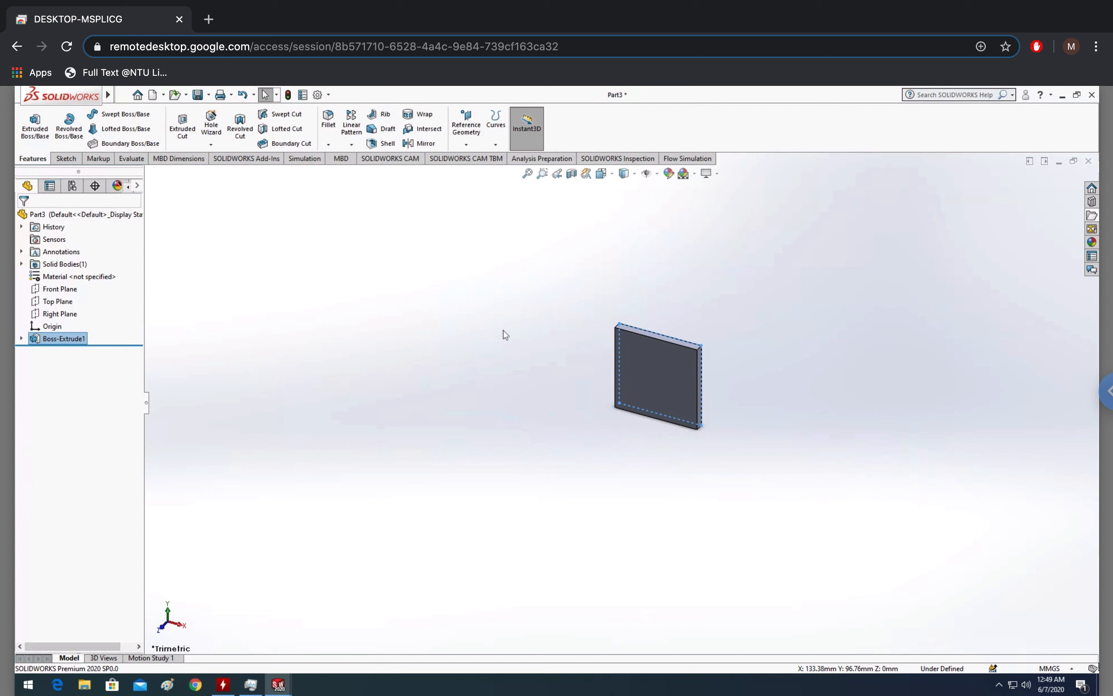
click(152, 94)
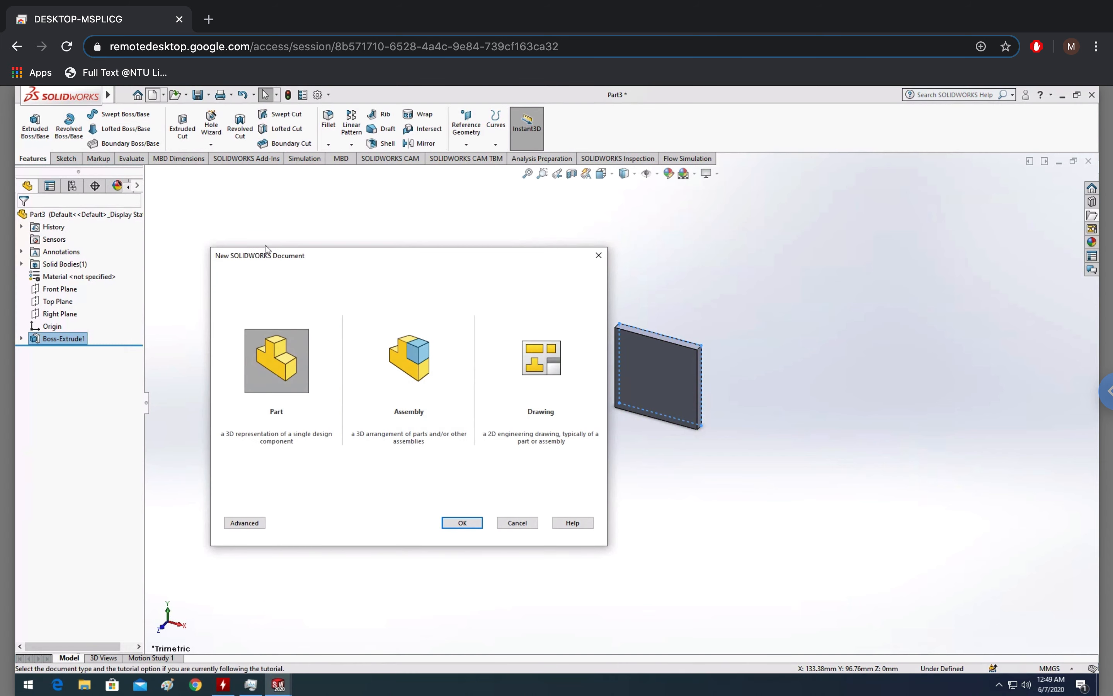
click(411, 373)
click(463, 522)
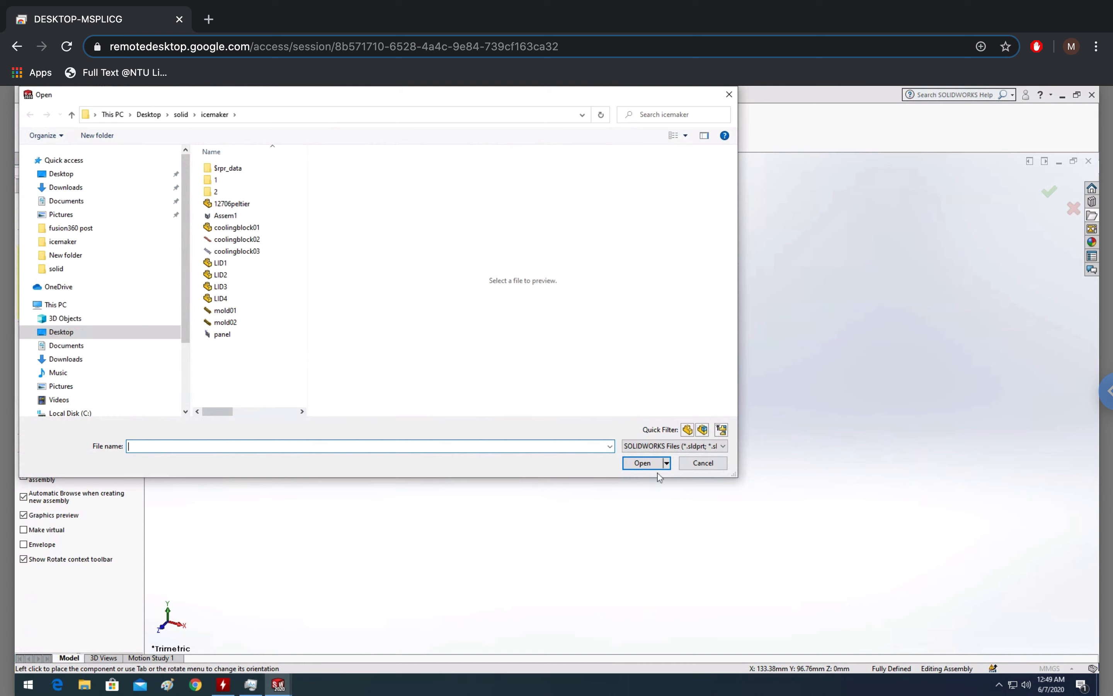
click(713, 466)
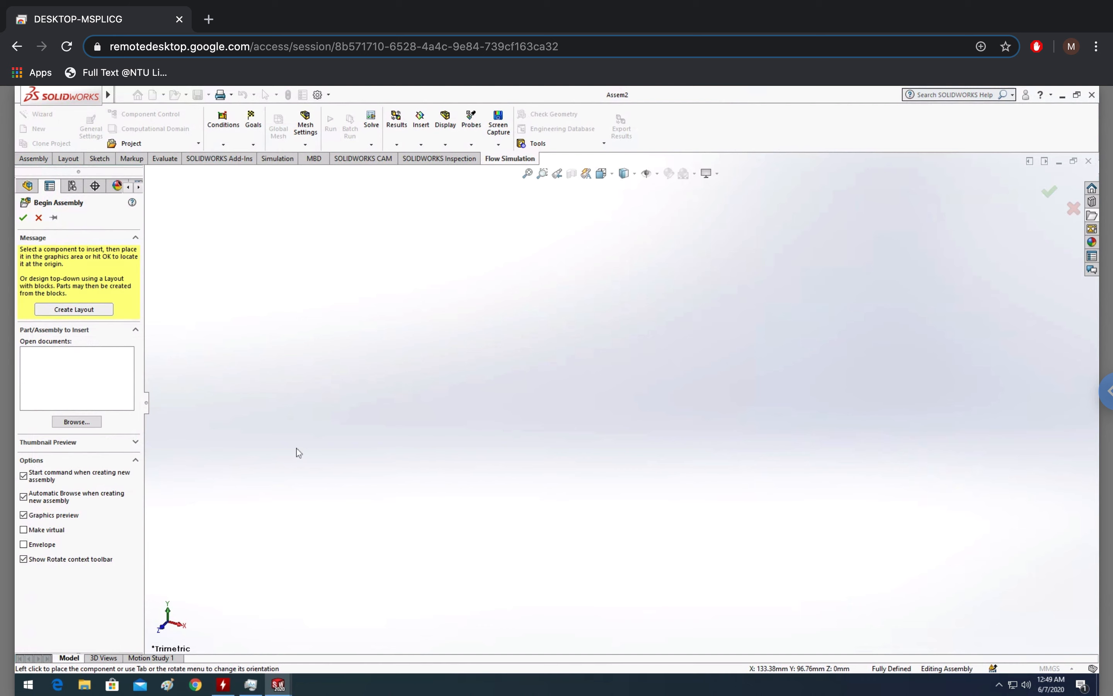
click(92, 421)
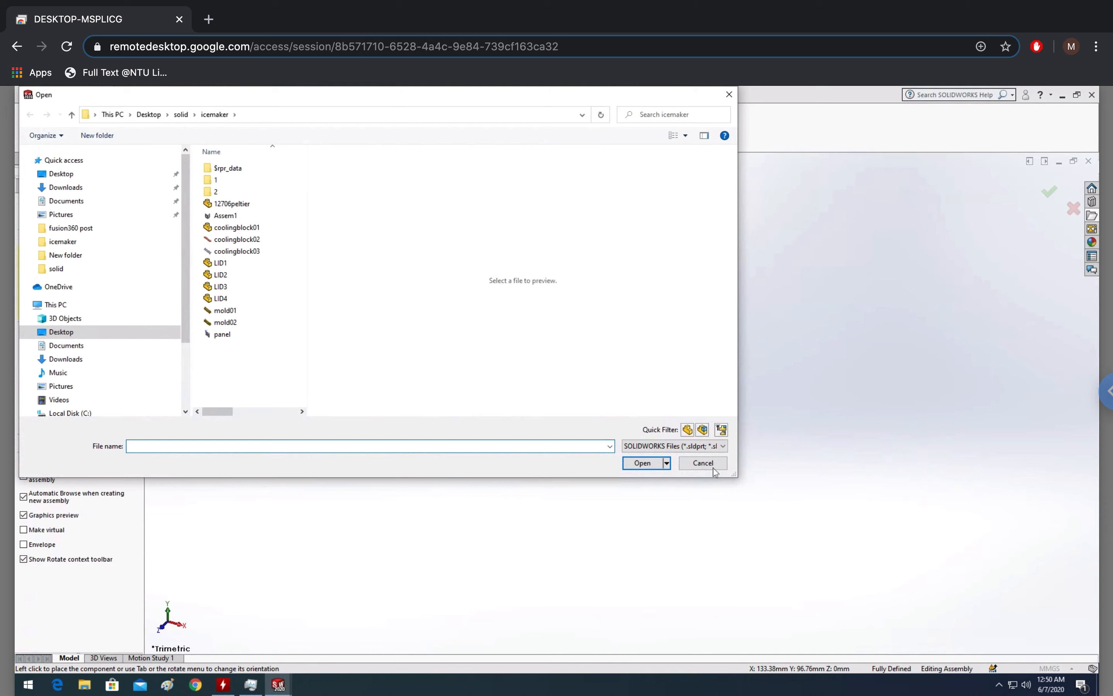
click(703, 463)
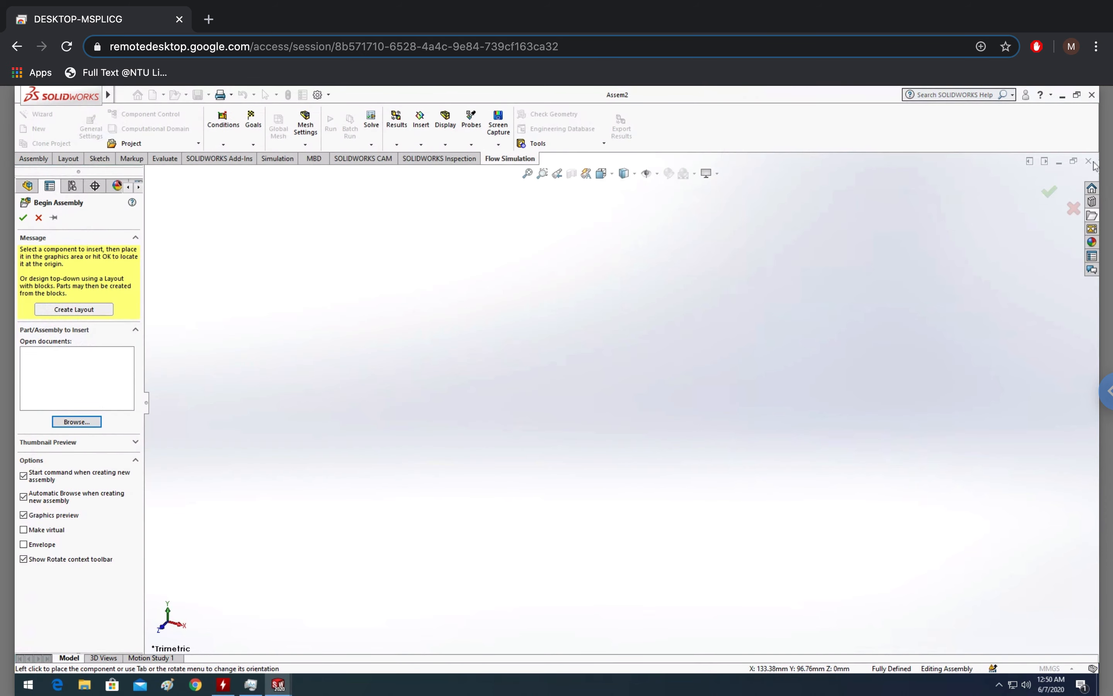
click(1074, 209)
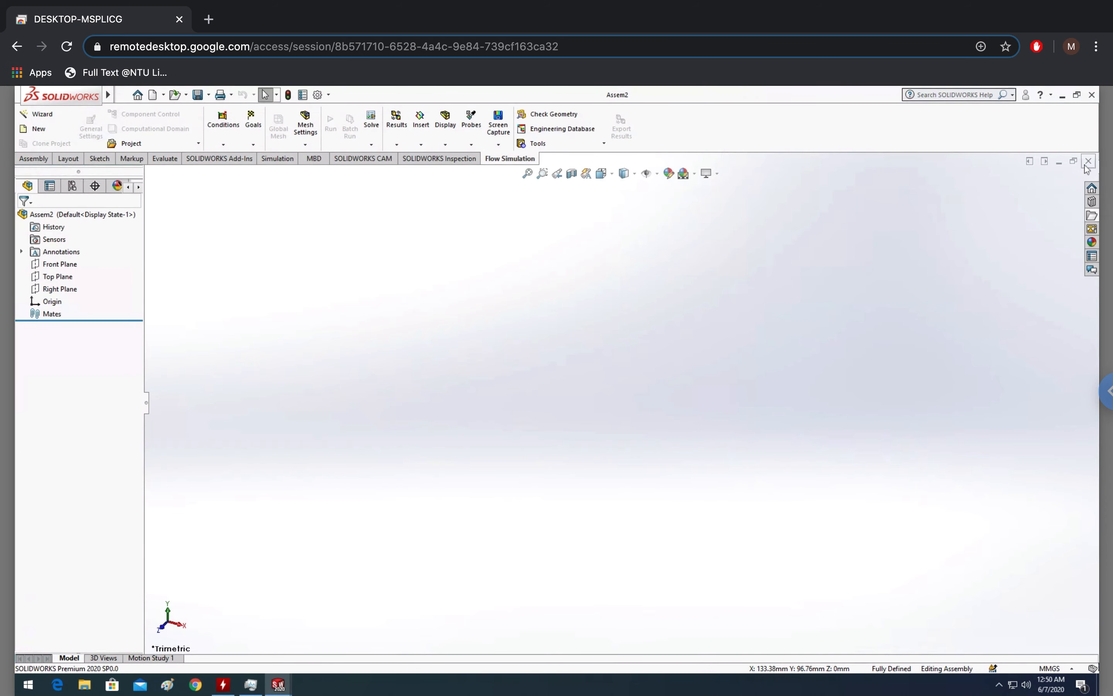
click(1088, 162)
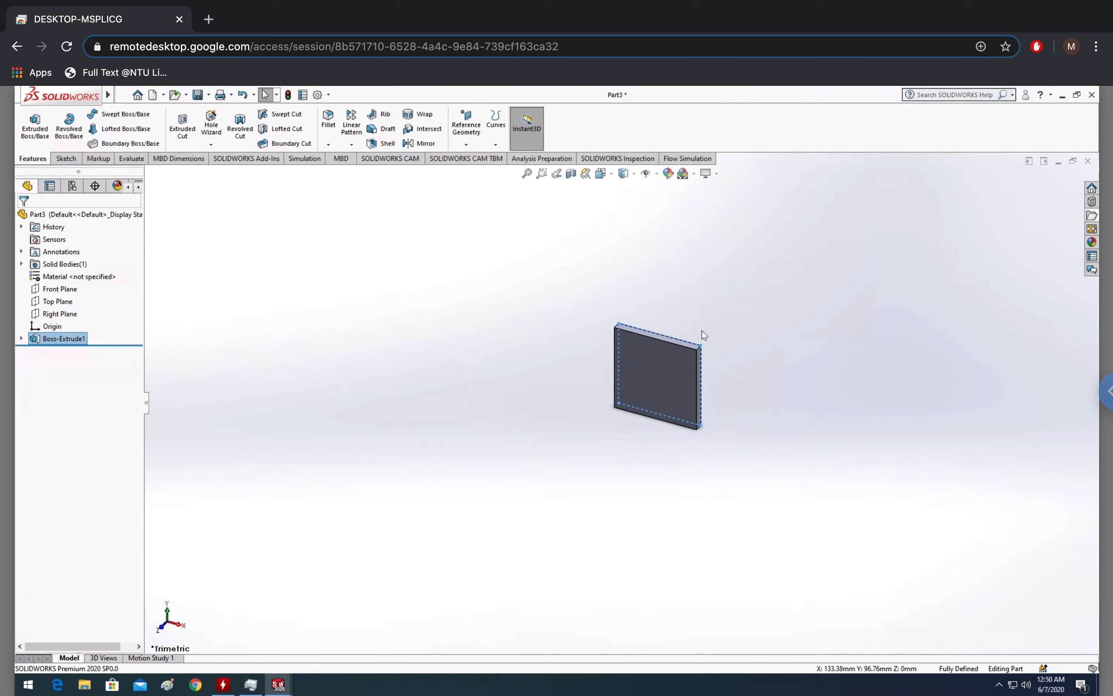
Open Save As and create a new folder named testing inside the Desktop's solid folder
click(198, 98)
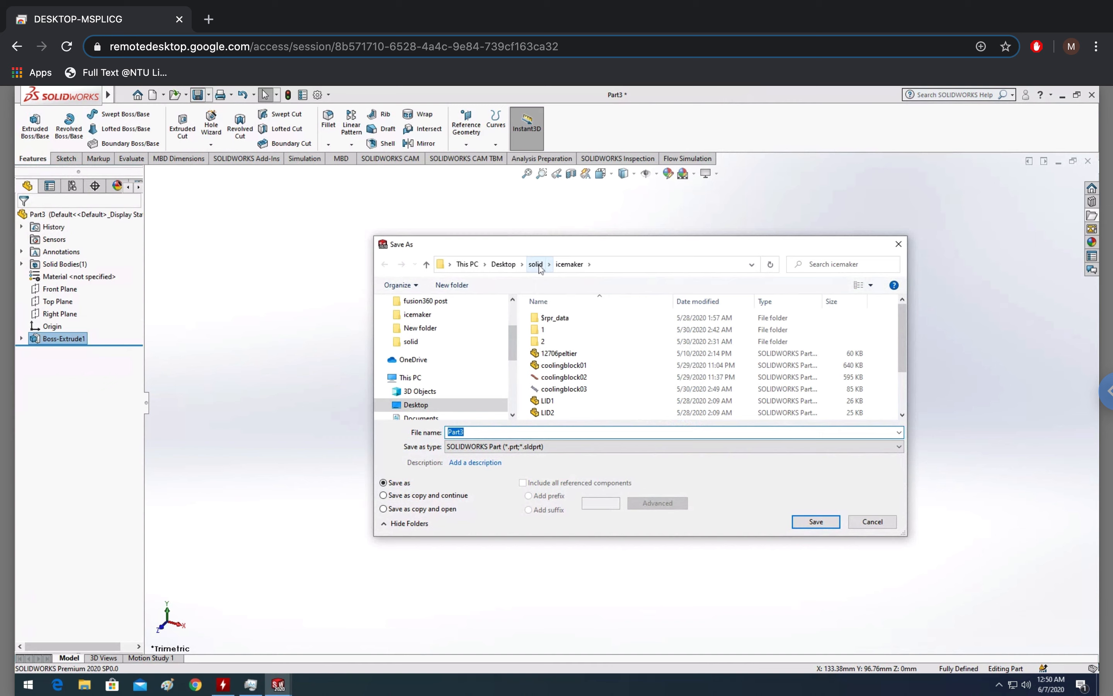
click(536, 264)
click(505, 265)
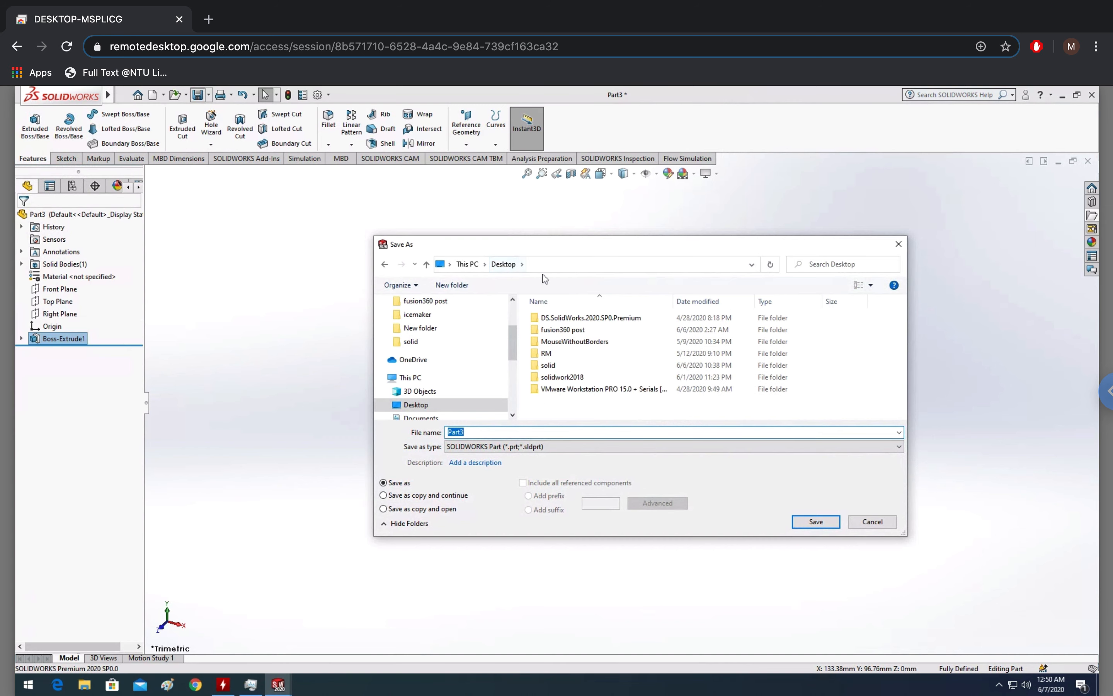
double_click(547, 364)
click(452, 285)
text(testing)
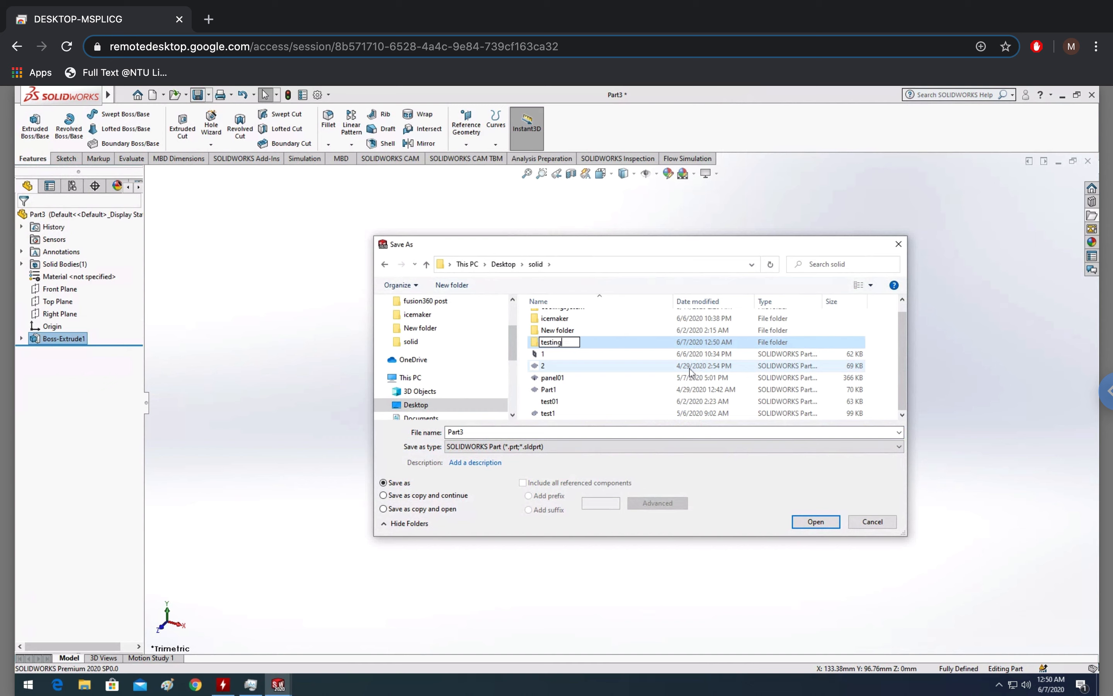
key(Return)
Save the plate part as 12706 inside the testing folder
double_click(570, 343)
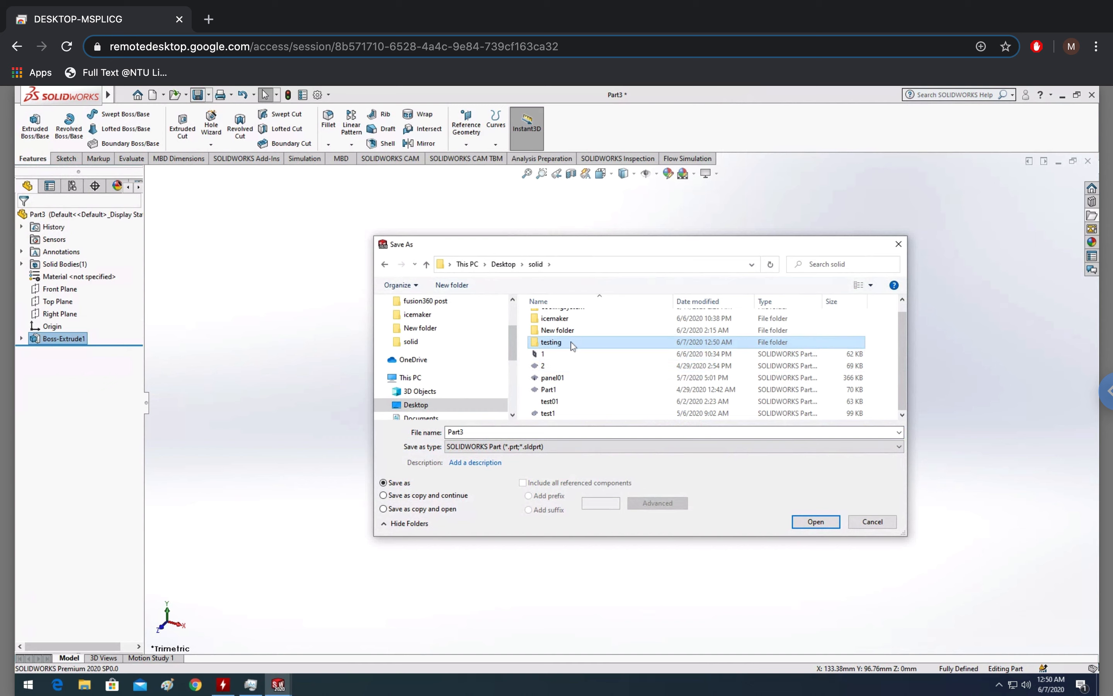
double_click(496, 431)
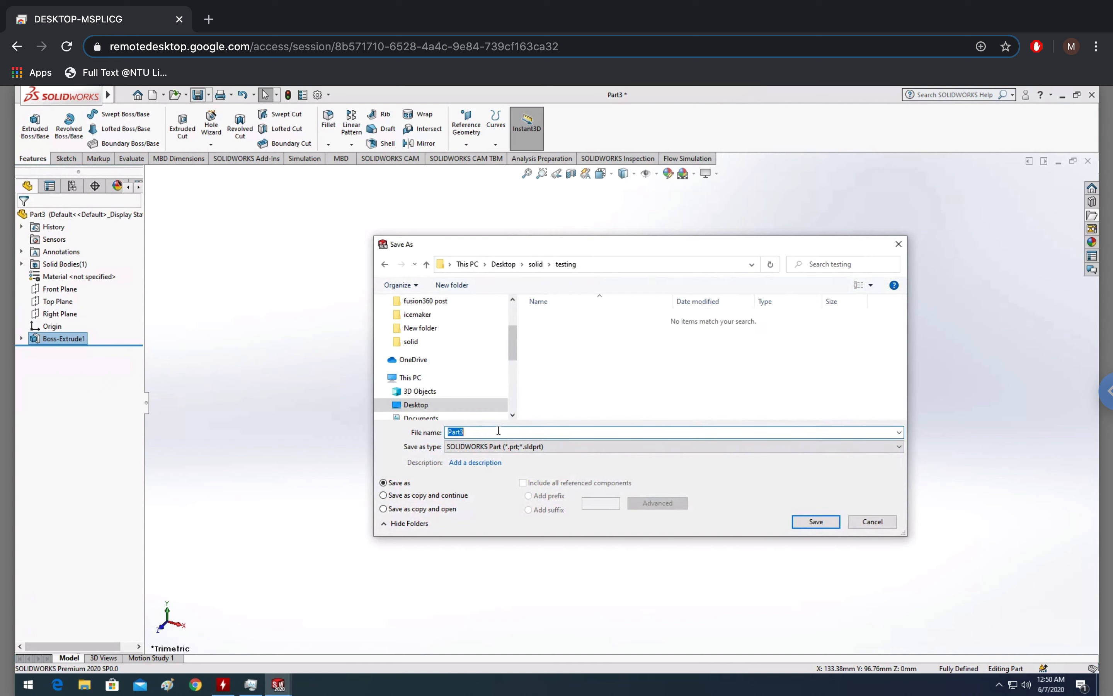
text(pel)
key(Return)
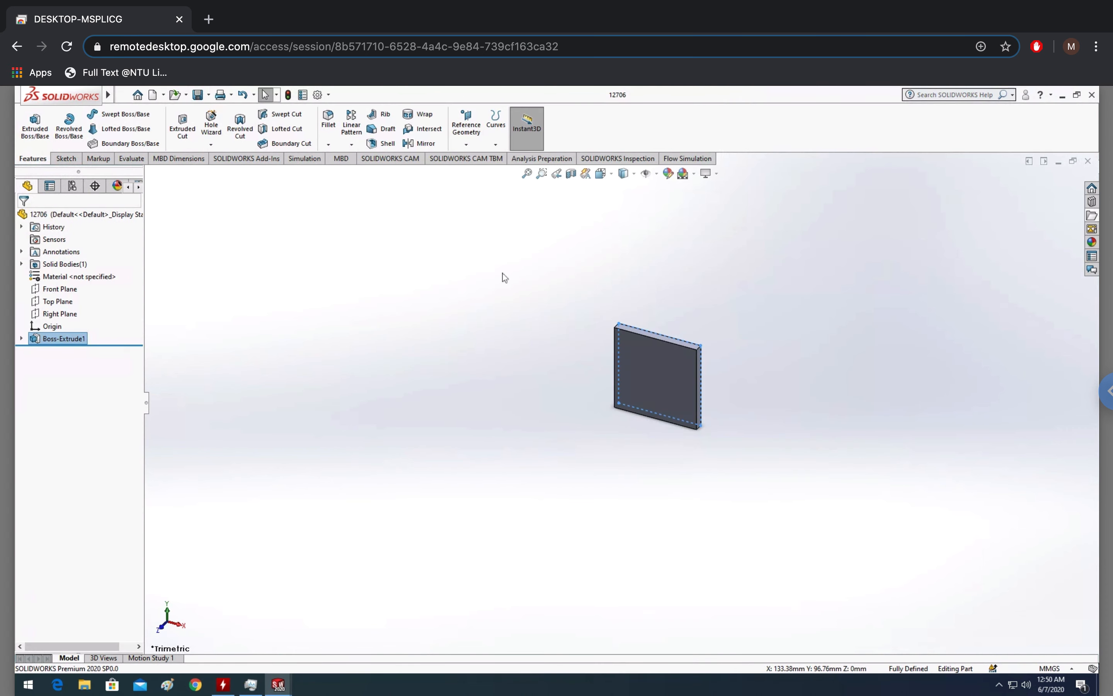
Close the plate part and save the heat sink part as heatsink01 in the testing folder
click(1058, 161)
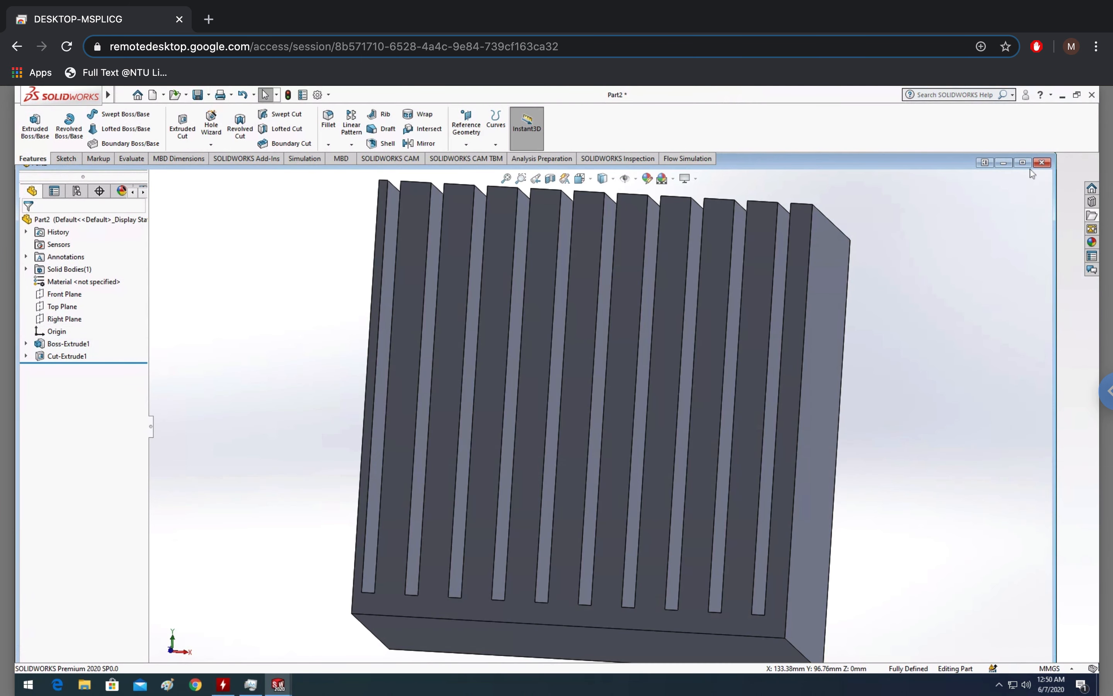
click(1023, 164)
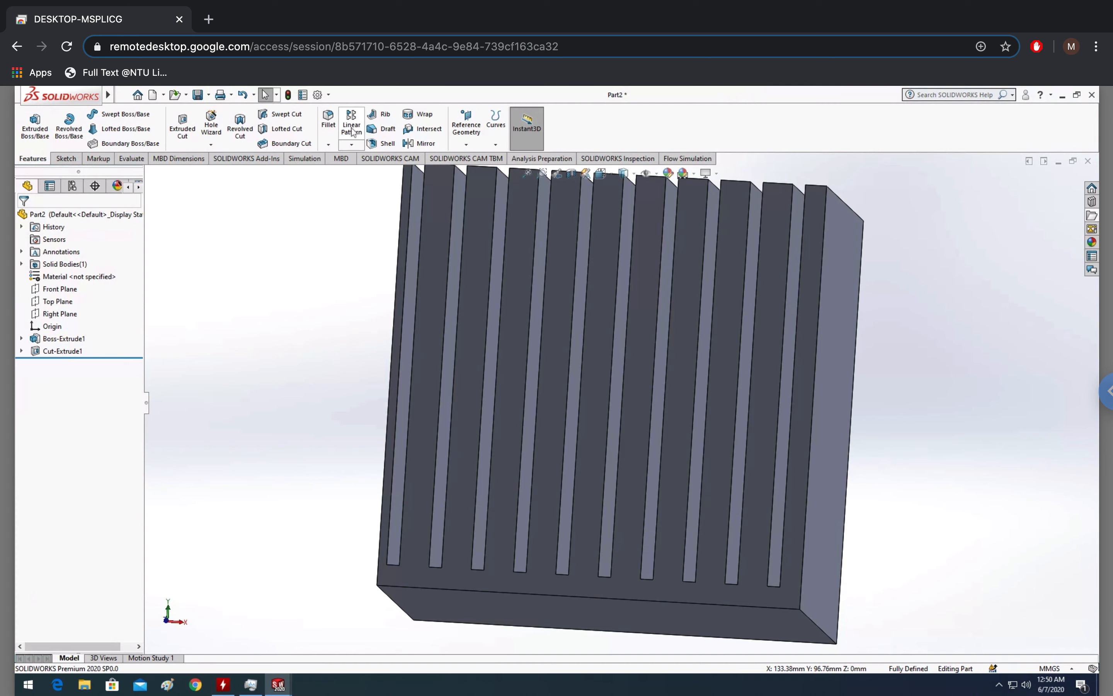
click(199, 96)
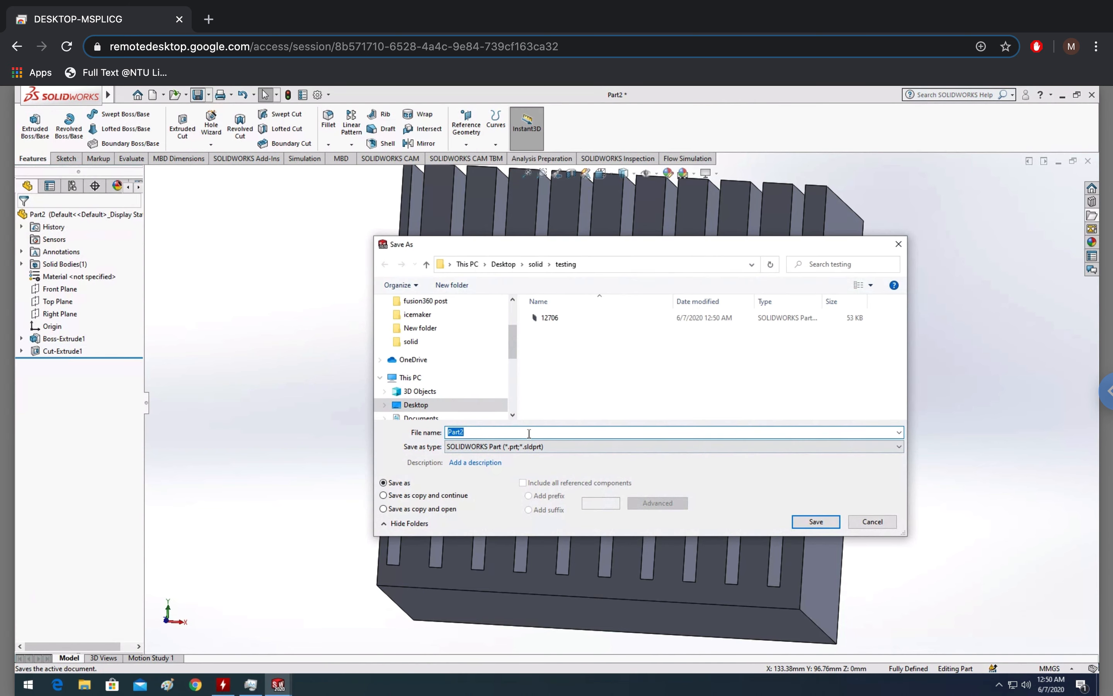
text(heatsink01)
key(Return)
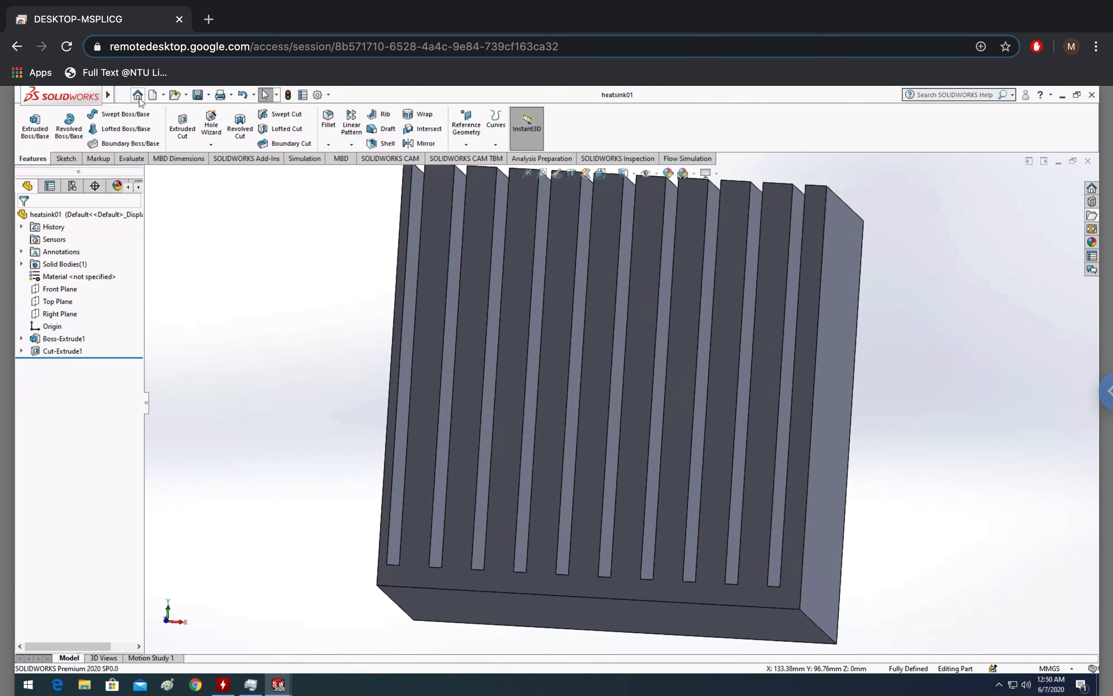
Create a new assembly and place the heatsink01 part in it
click(152, 95)
click(416, 338)
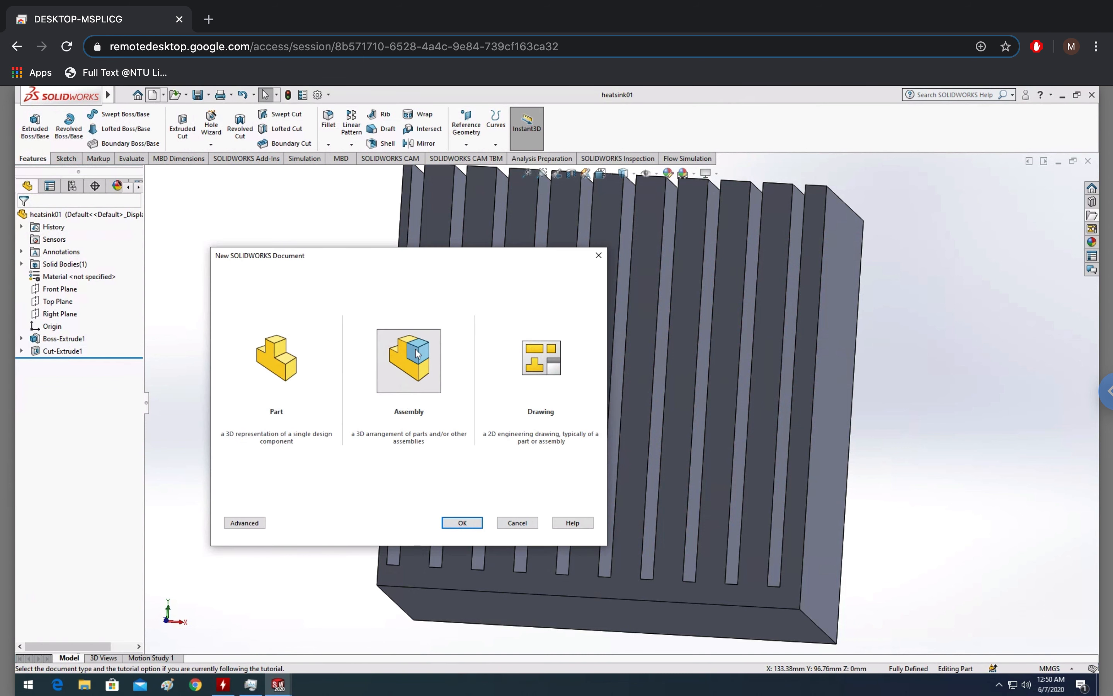
click(461, 523)
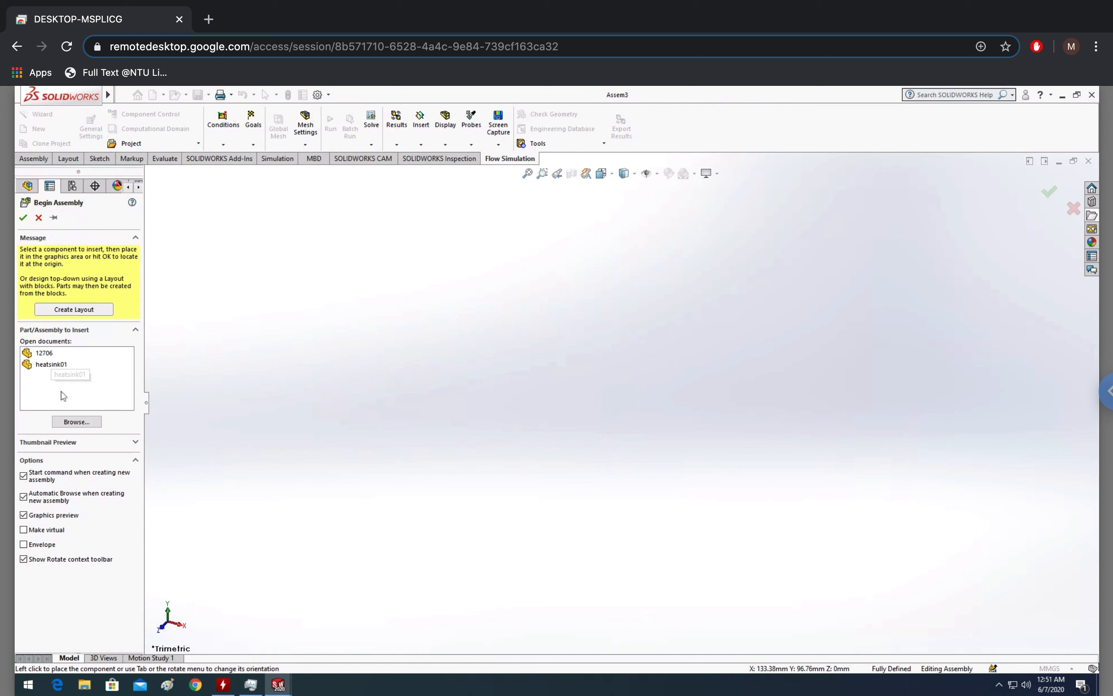
click(52, 364)
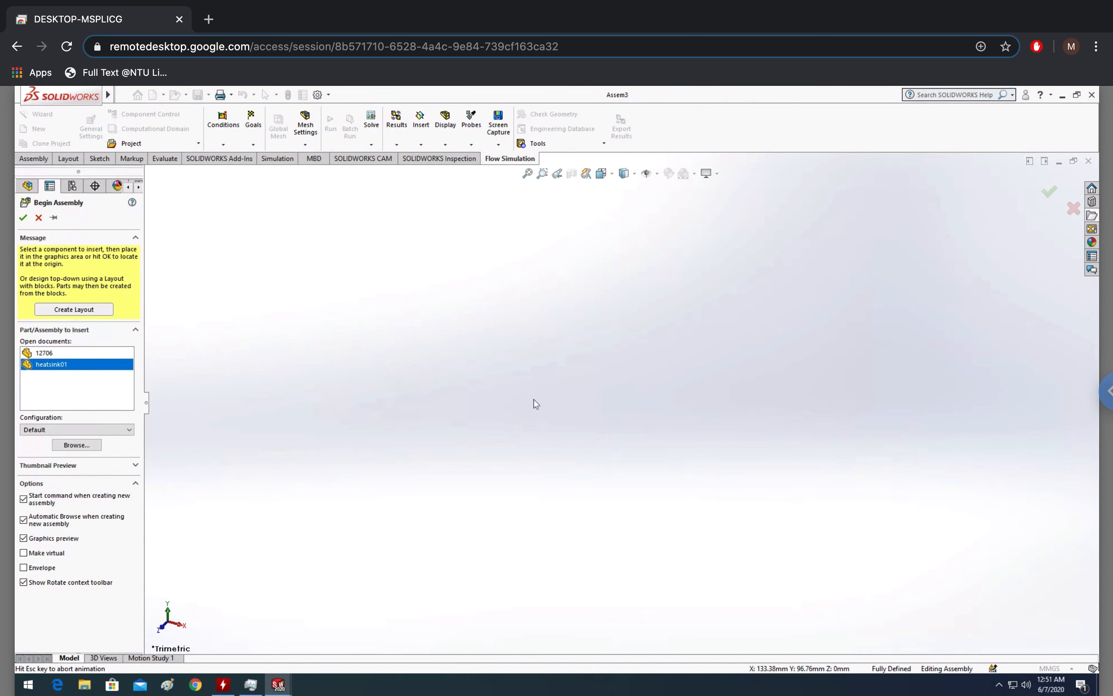
click(655, 414)
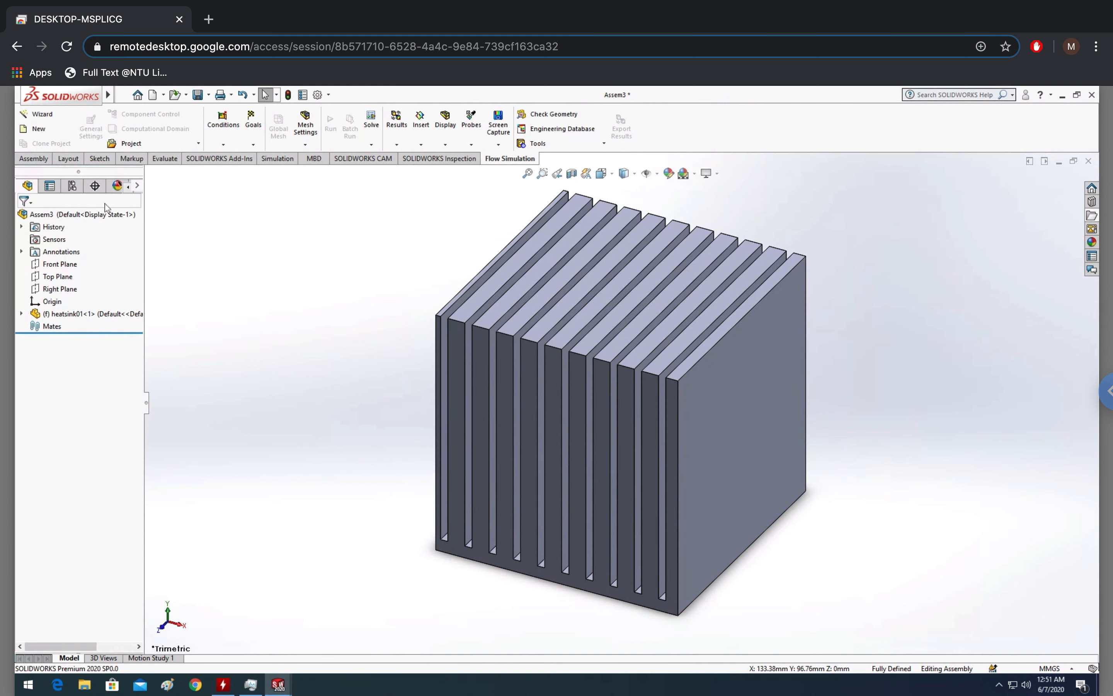
Insert the 12706 plate component into the assembly beside the heat sink
click(34, 159)
click(82, 134)
click(44, 343)
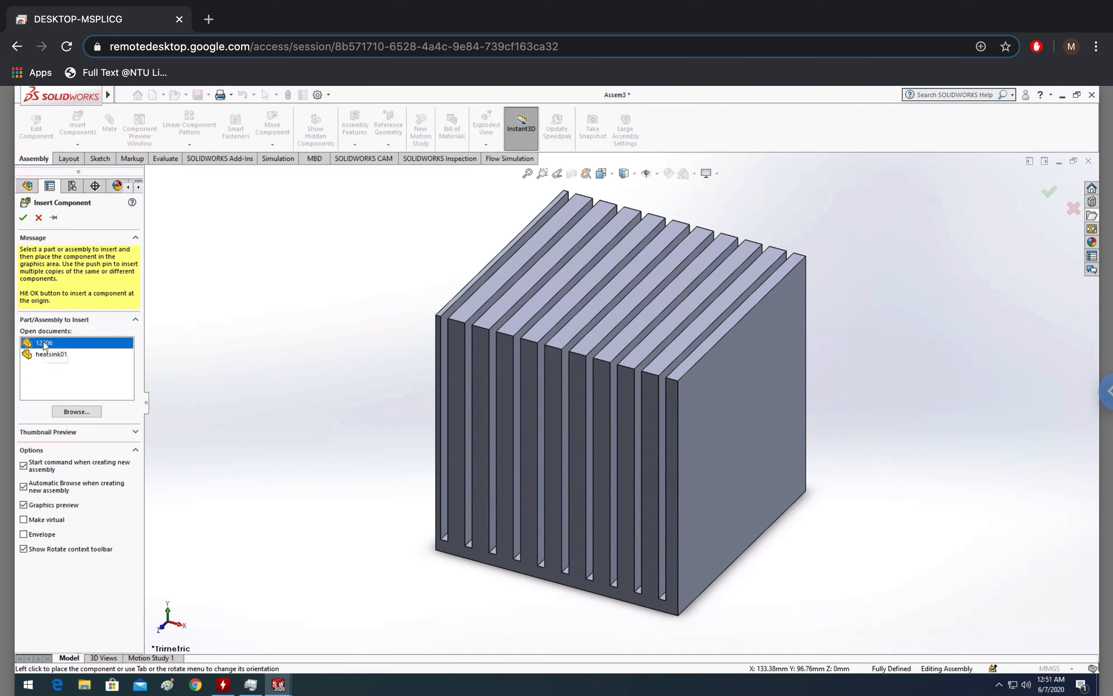
click(389, 577)
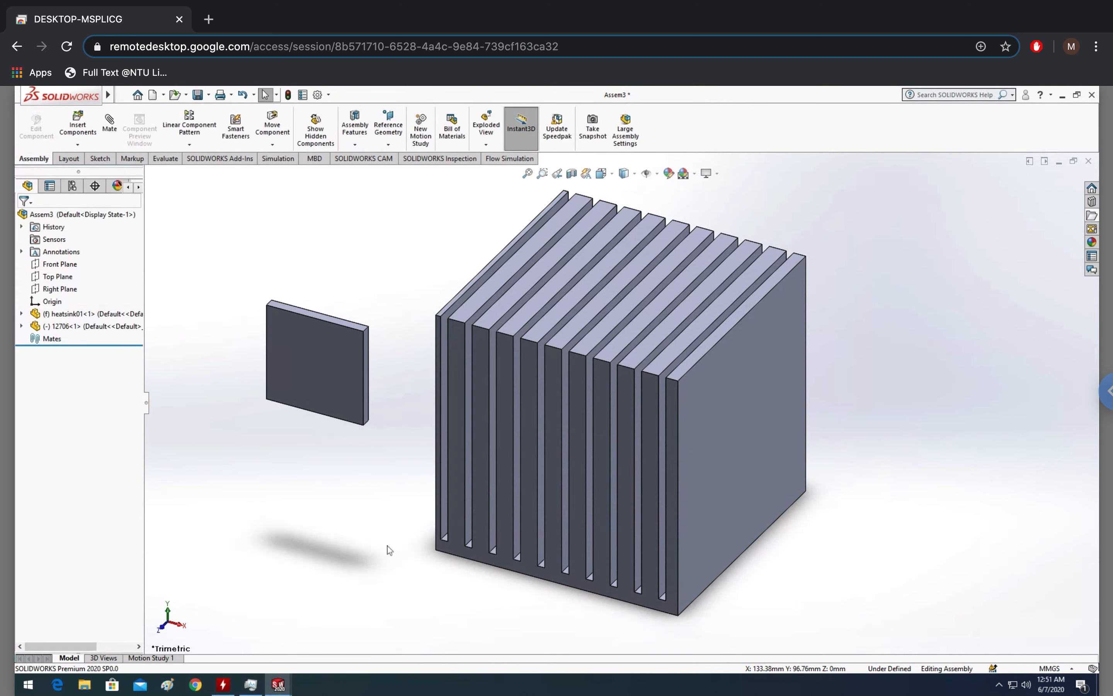
Mate the plate coincident to the heat sink's flat base face and drag it to the middle of that face
middle_drag(763, 585, 733, 505)
scroll(733, 505, down, 1)
scroll(546, 432, up, 2)
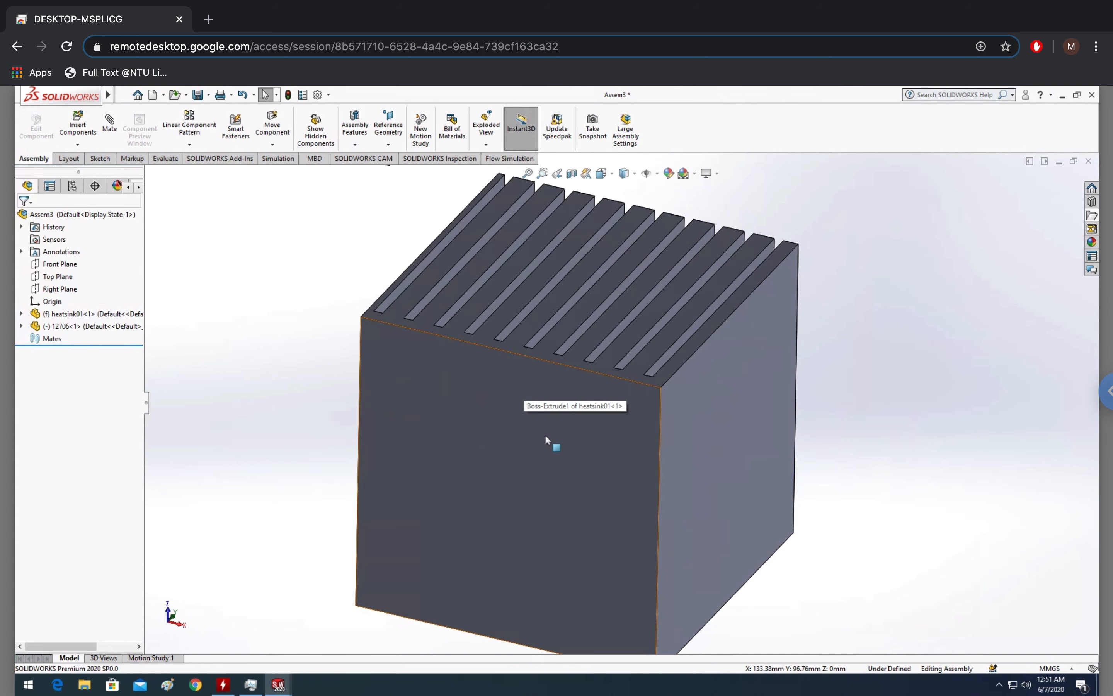
scroll(546, 434, down, 3)
scroll(549, 426, up, 5)
scroll(550, 425, down, 2)
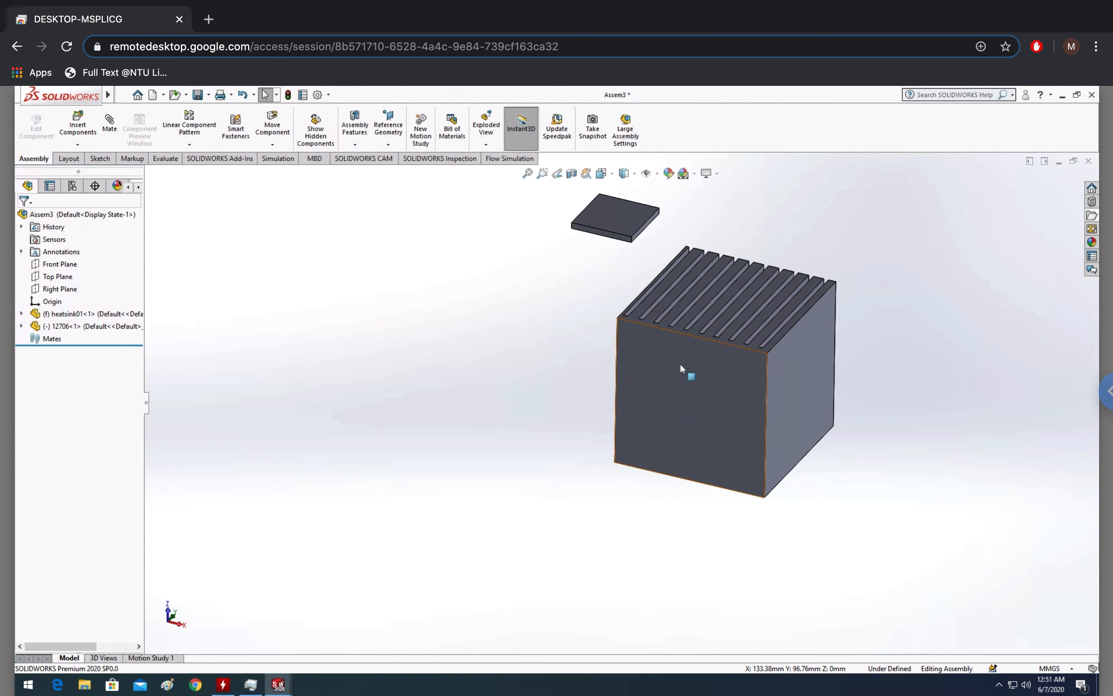
click(625, 217)
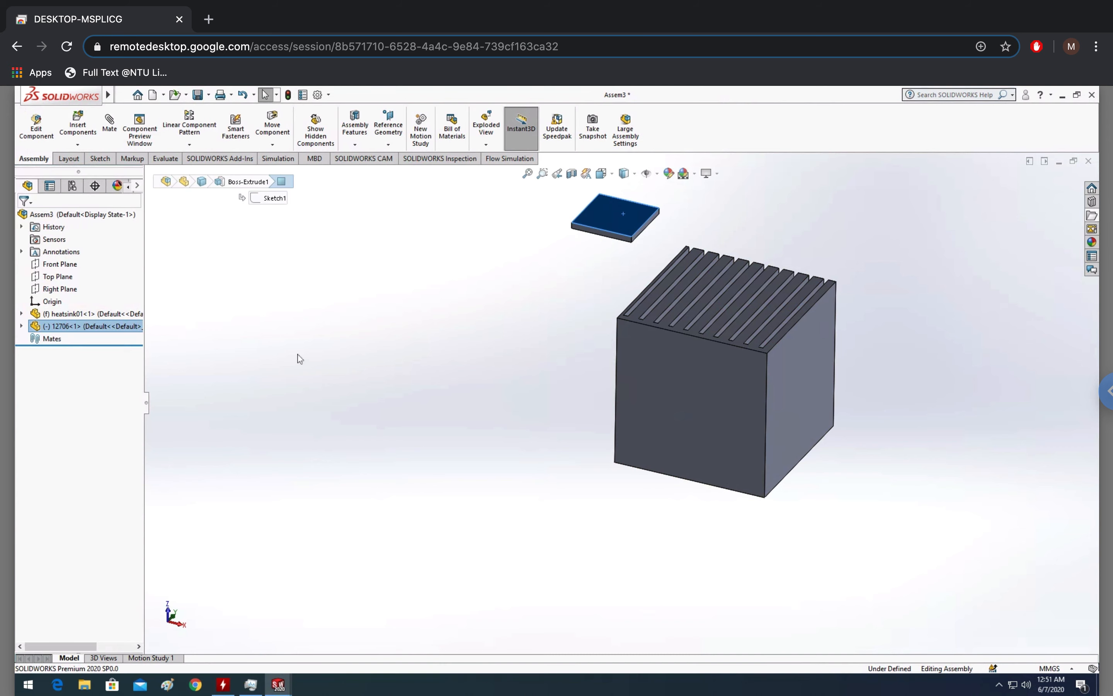
click(109, 123)
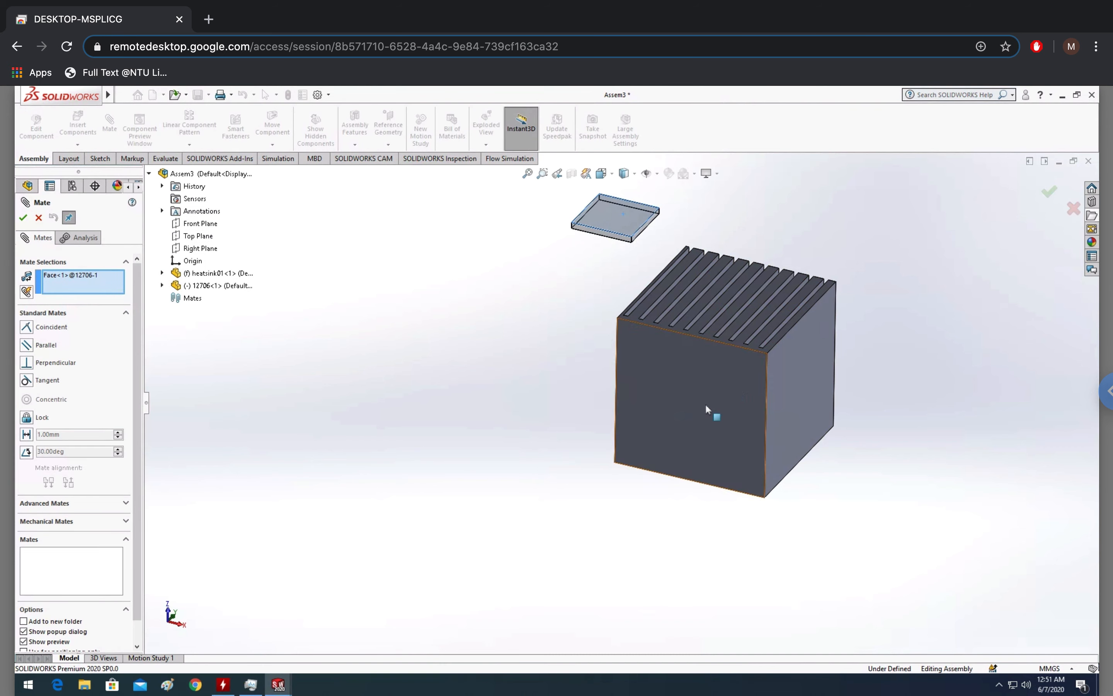
click(685, 411)
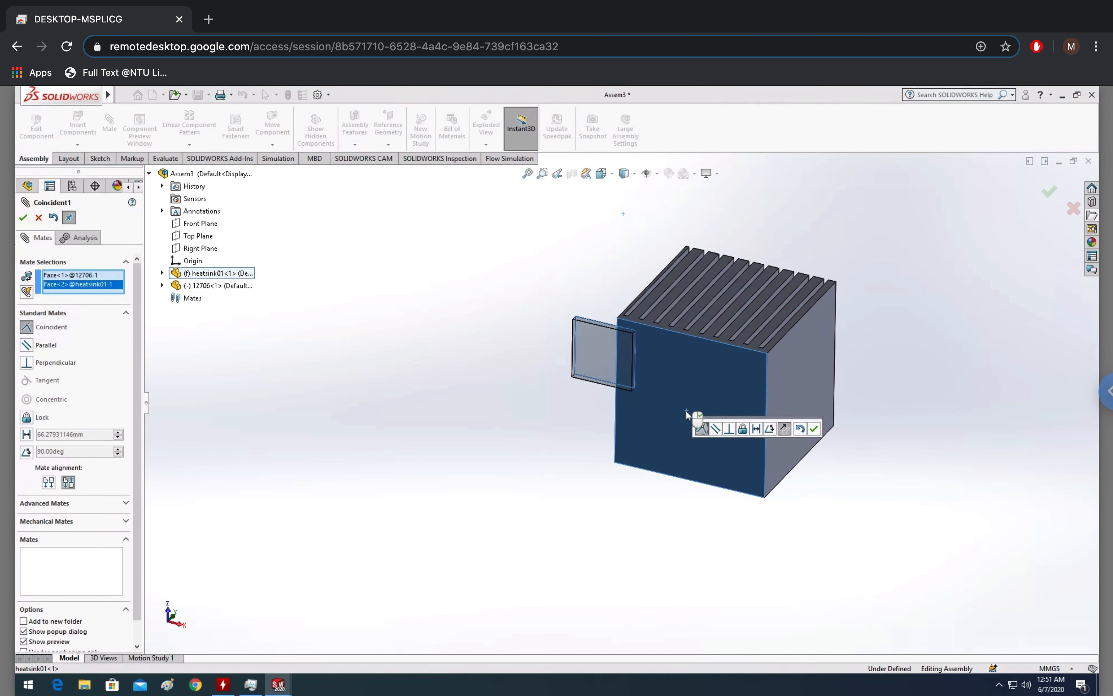
click(813, 429)
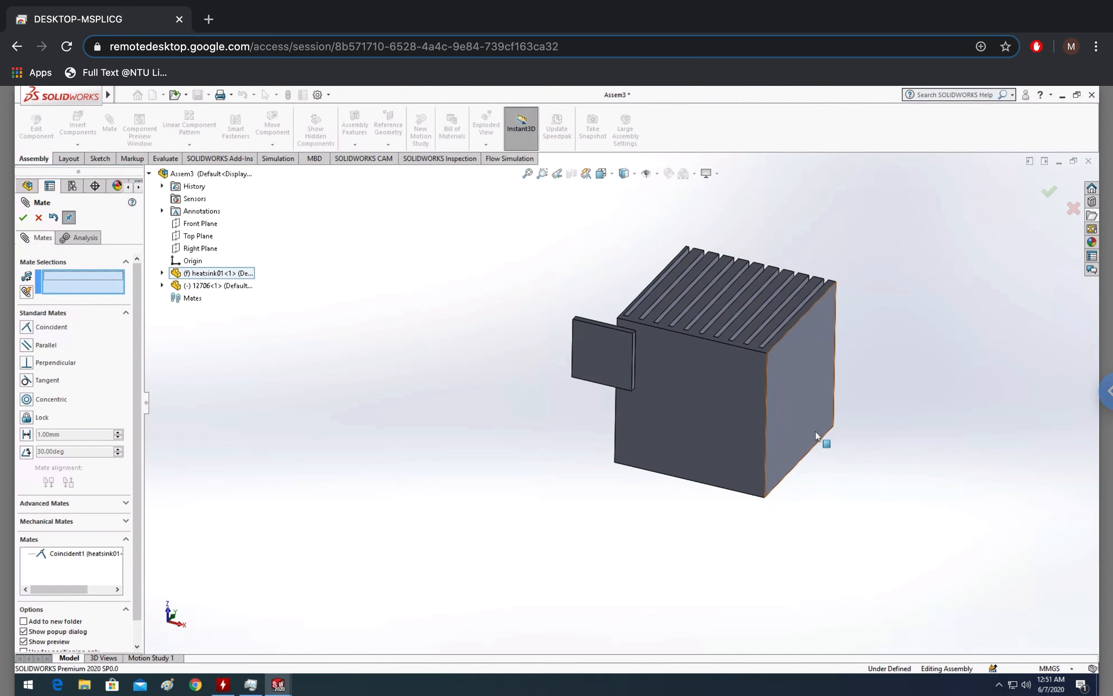
drag(601, 358, 695, 420)
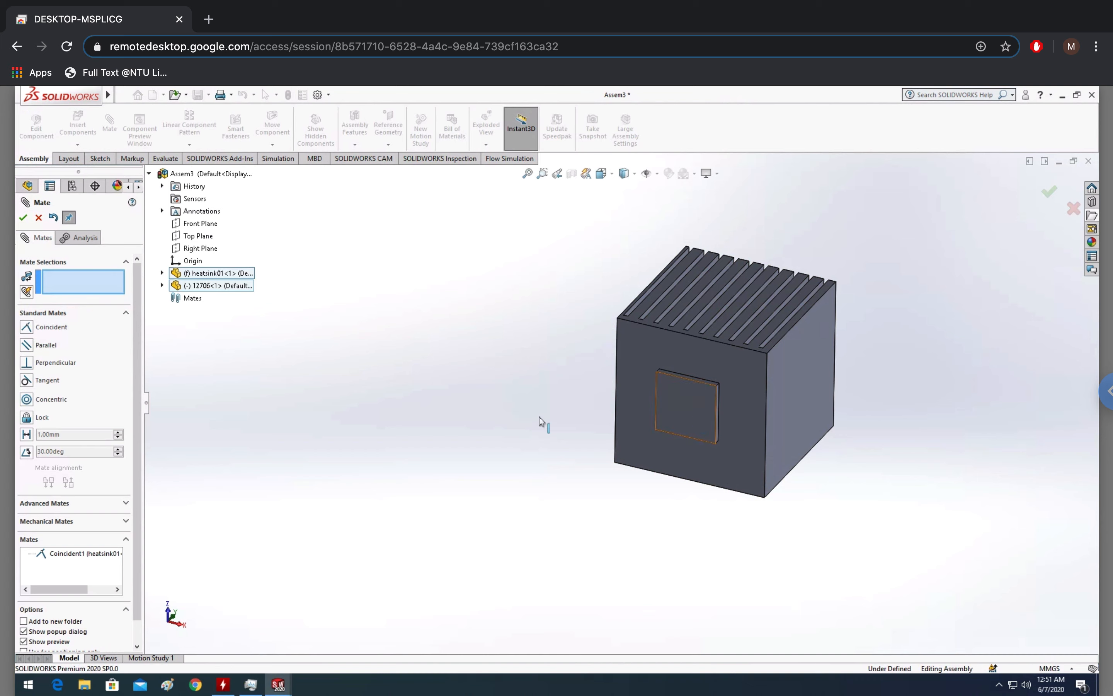
click(23, 217)
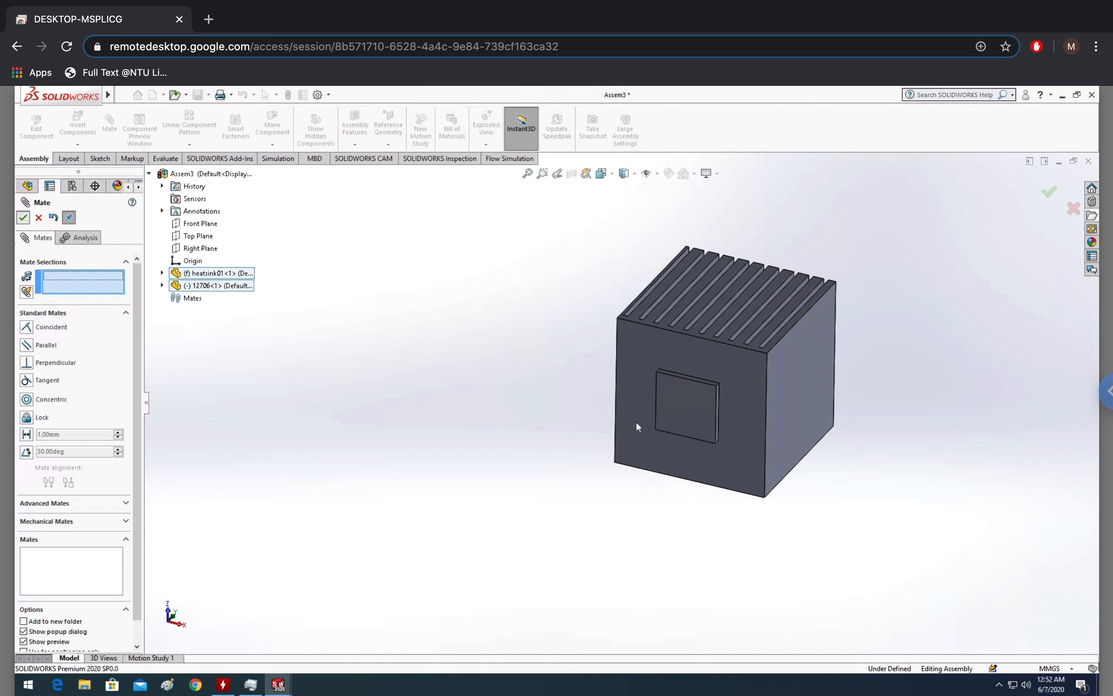
middle_drag(955, 364, 755, 476)
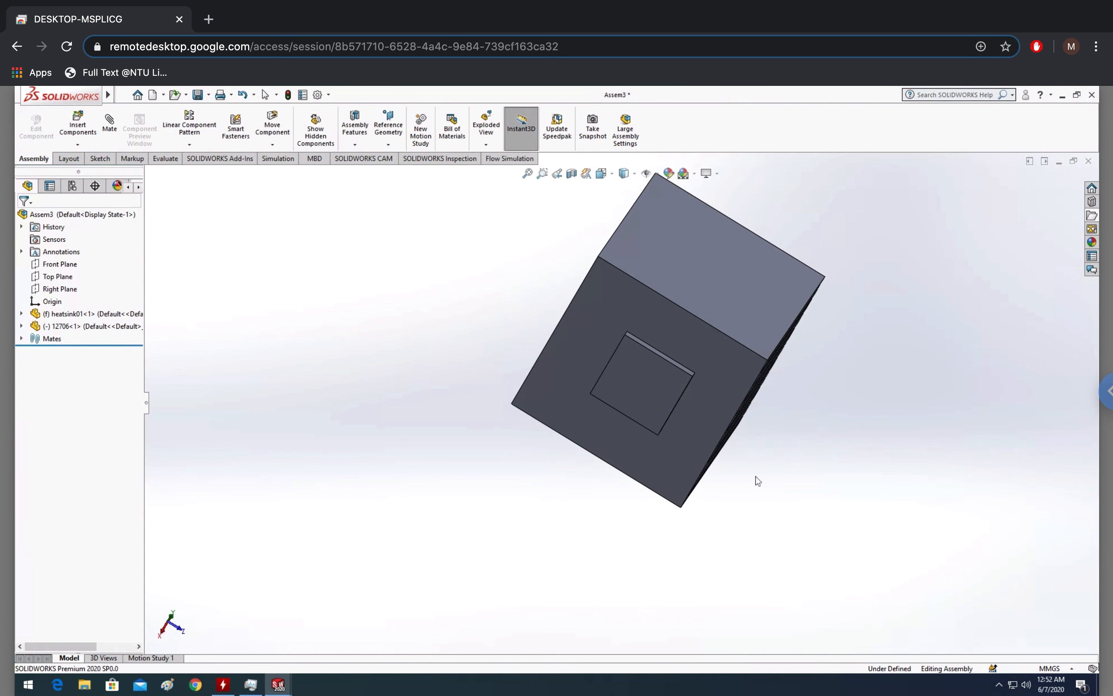
scroll(757, 476, down, 1)
scroll(772, 469, up, 1)
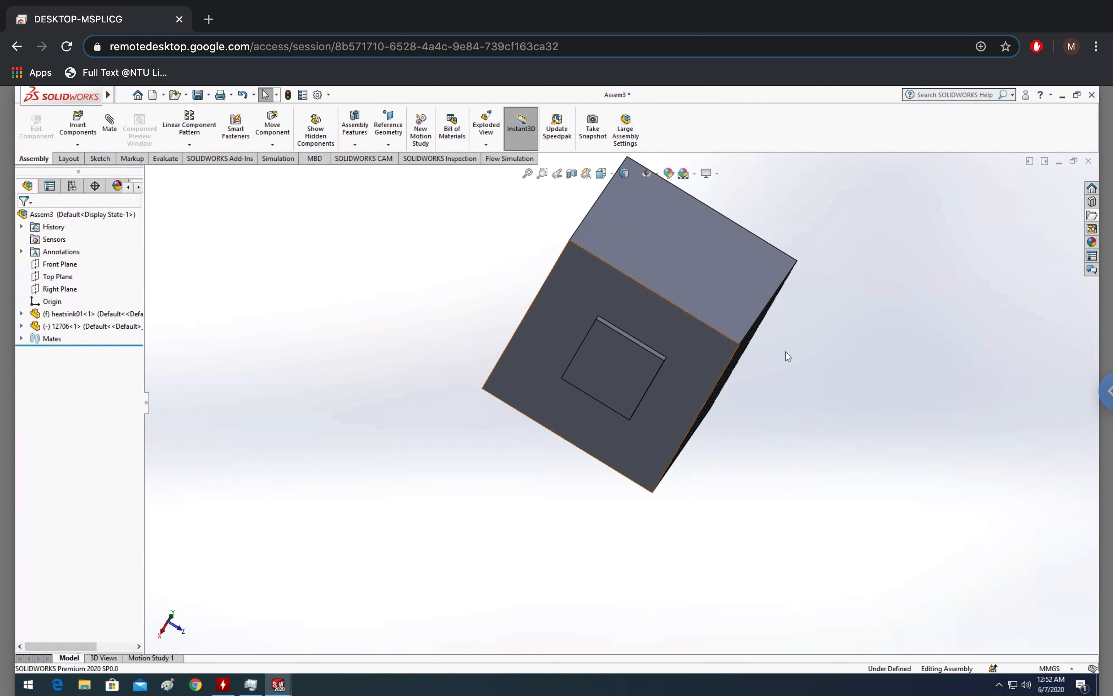
middle_drag(760, 410, 915, 286)
scroll(898, 300, down, 1)
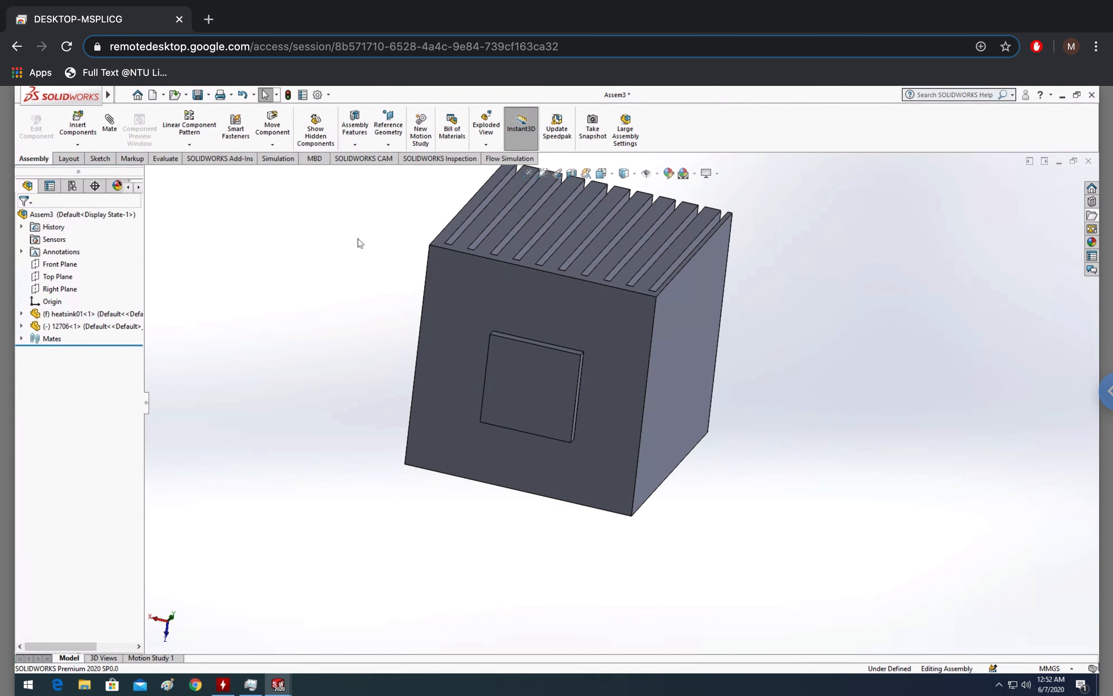
Open the Flow Simulation tools and browse the Conditions options with the plate selected
click(511, 159)
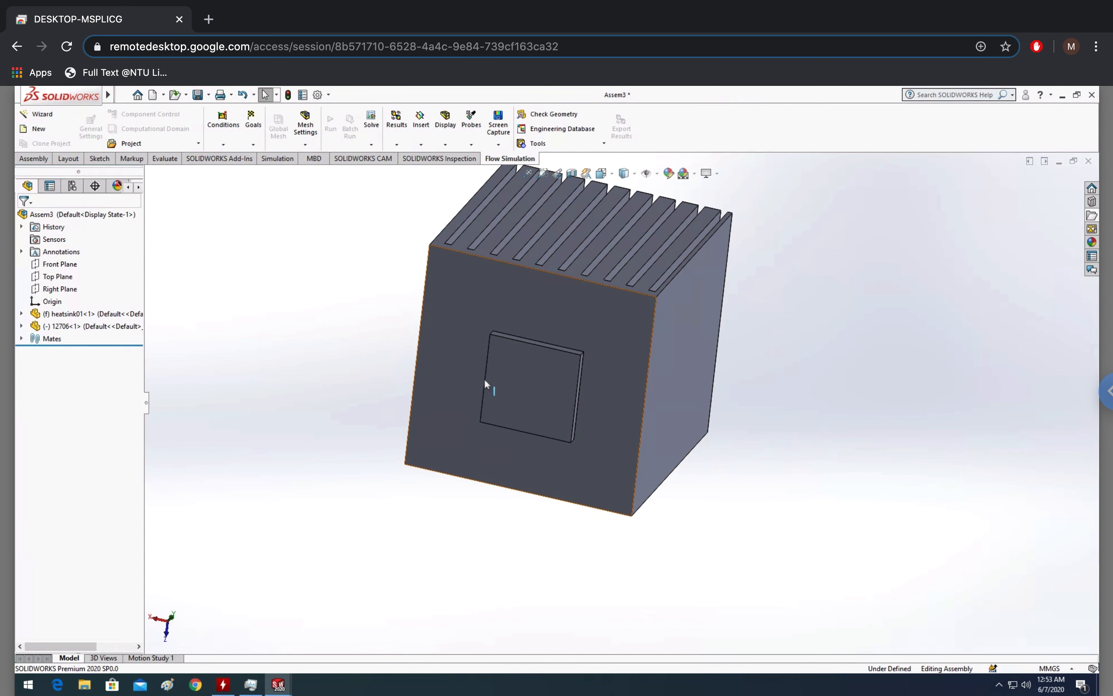
click(227, 144)
click(218, 147)
click(380, 338)
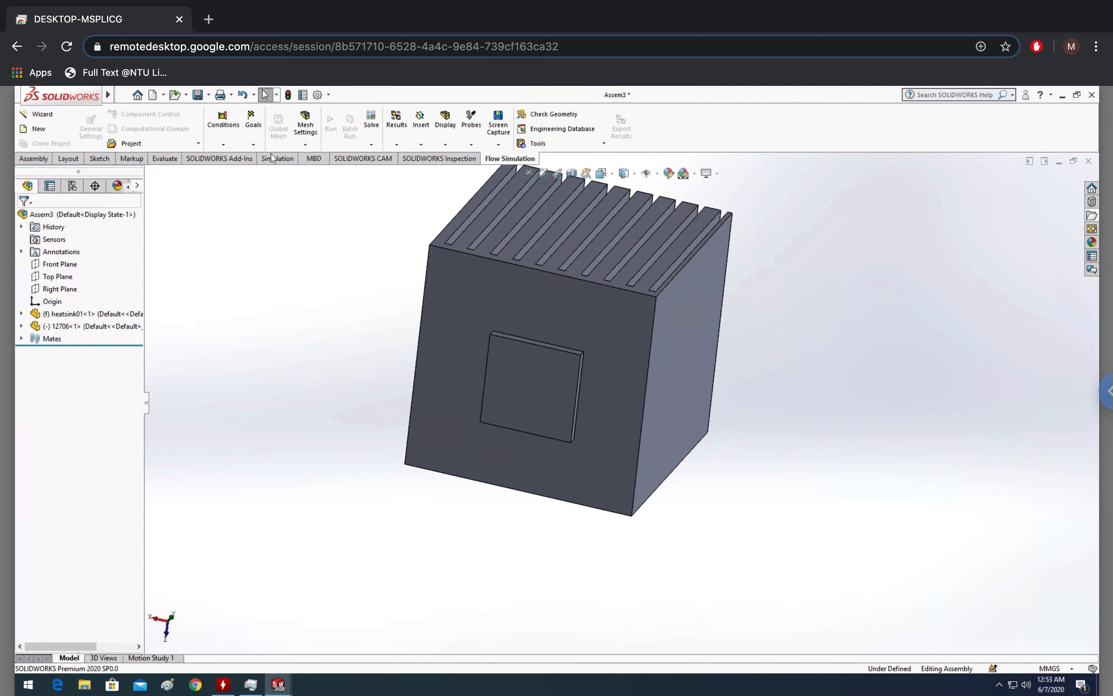
click(220, 144)
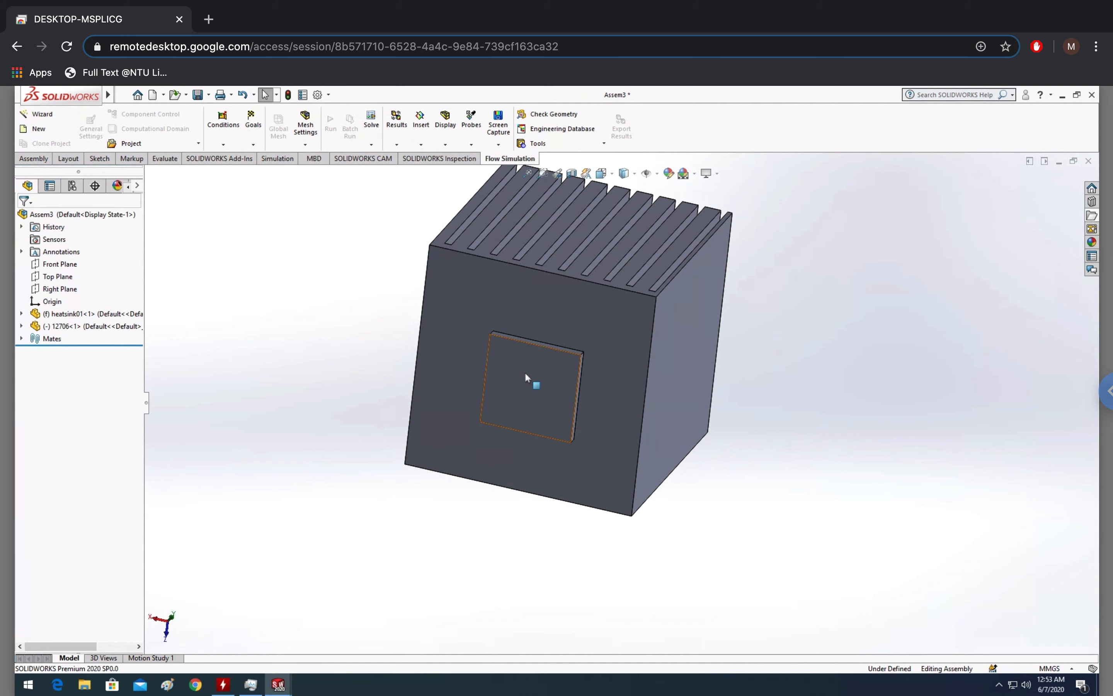
click(525, 372)
click(230, 144)
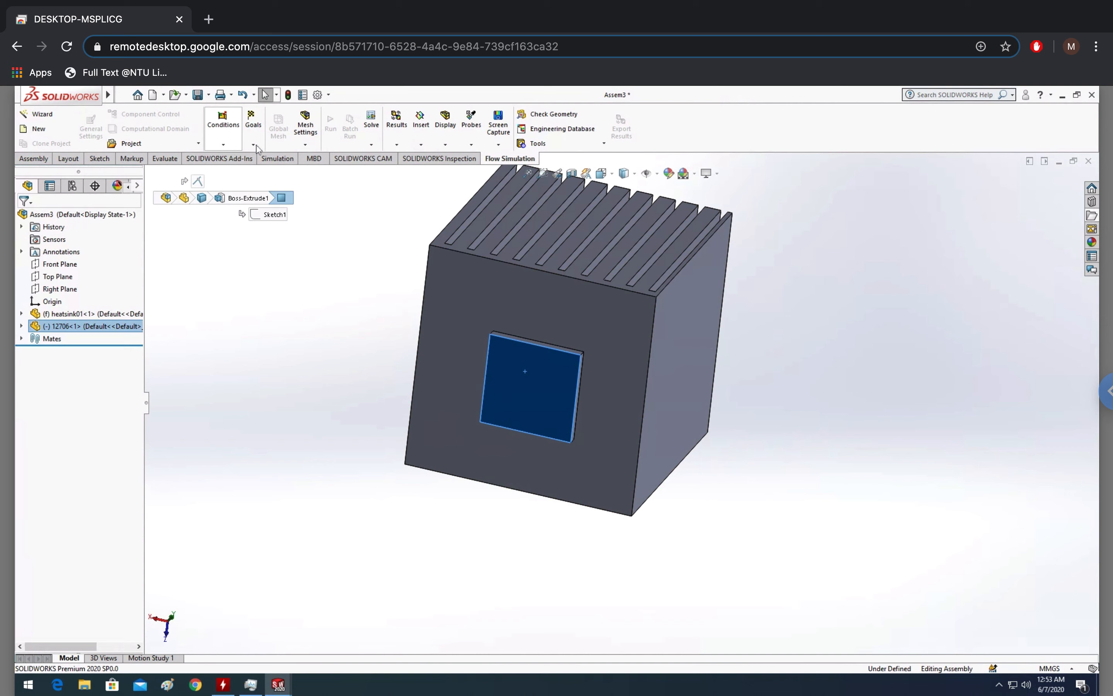
click(336, 409)
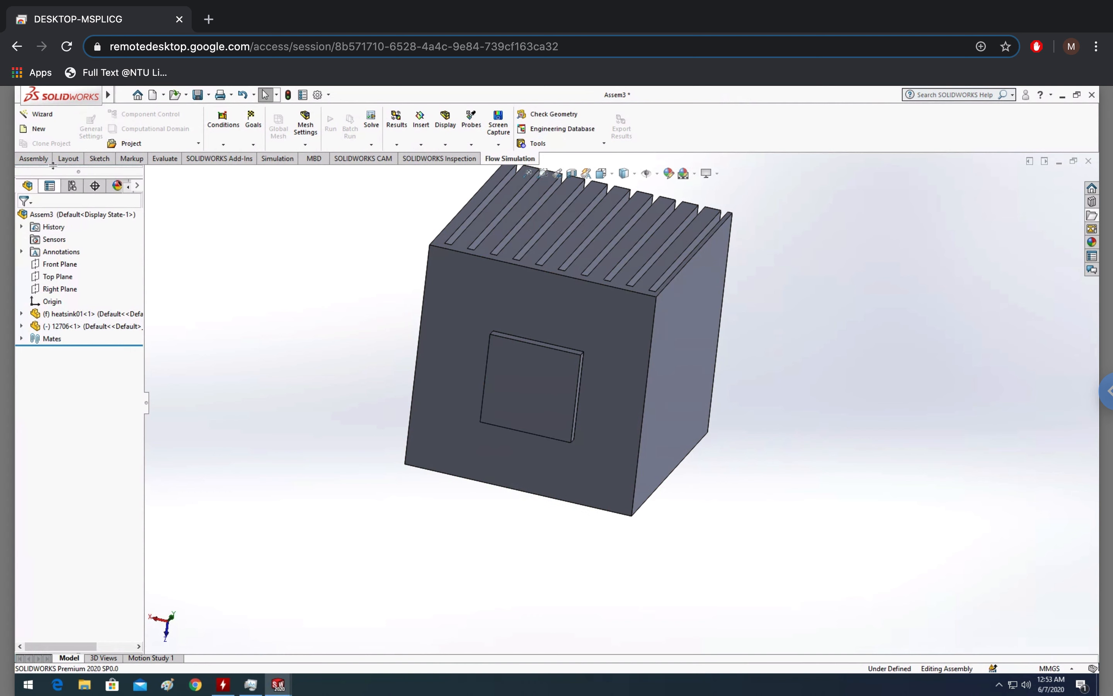
Save the assembly as testing in the testing folder so Flow Simulation can be used
click(46, 115)
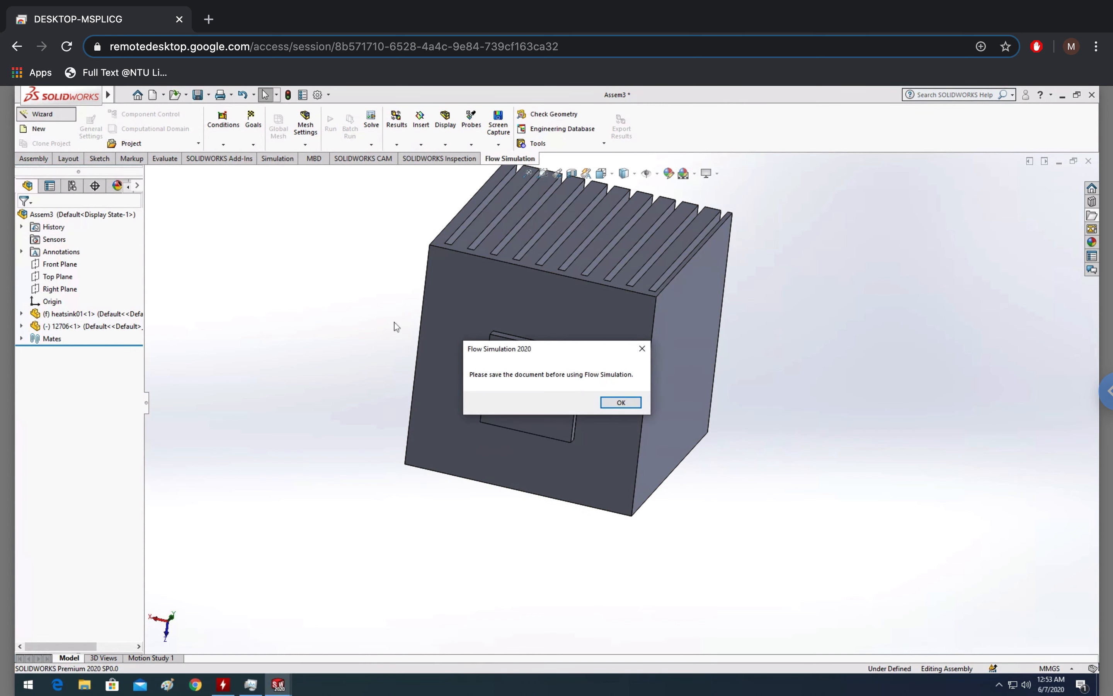
click(621, 403)
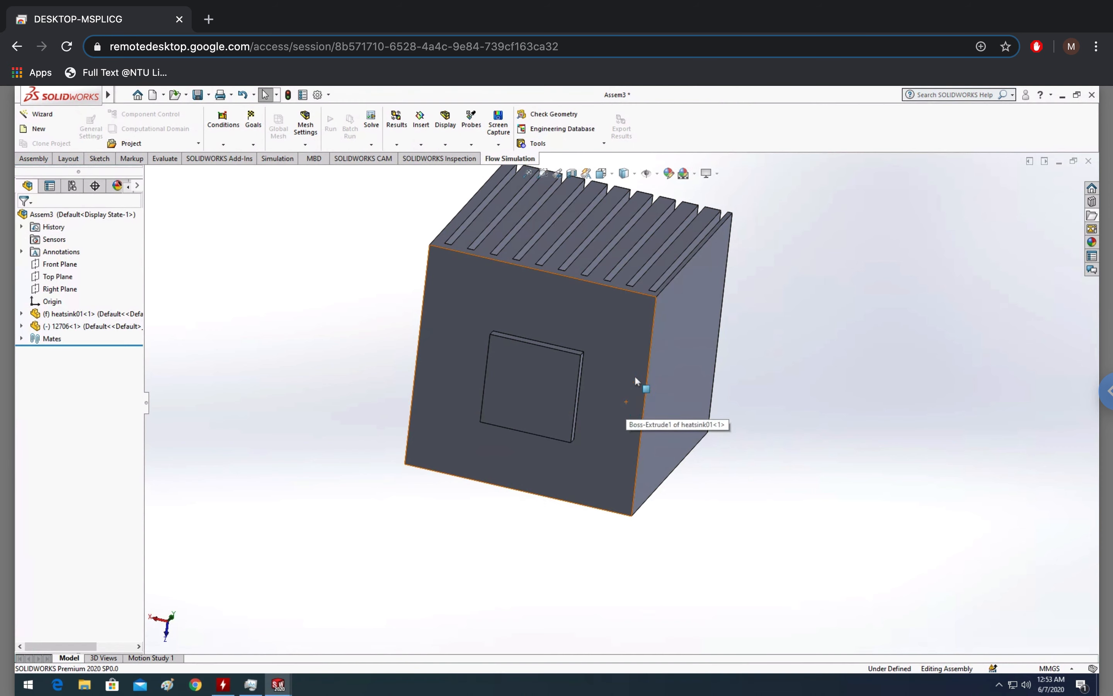
click(198, 97)
click(545, 345)
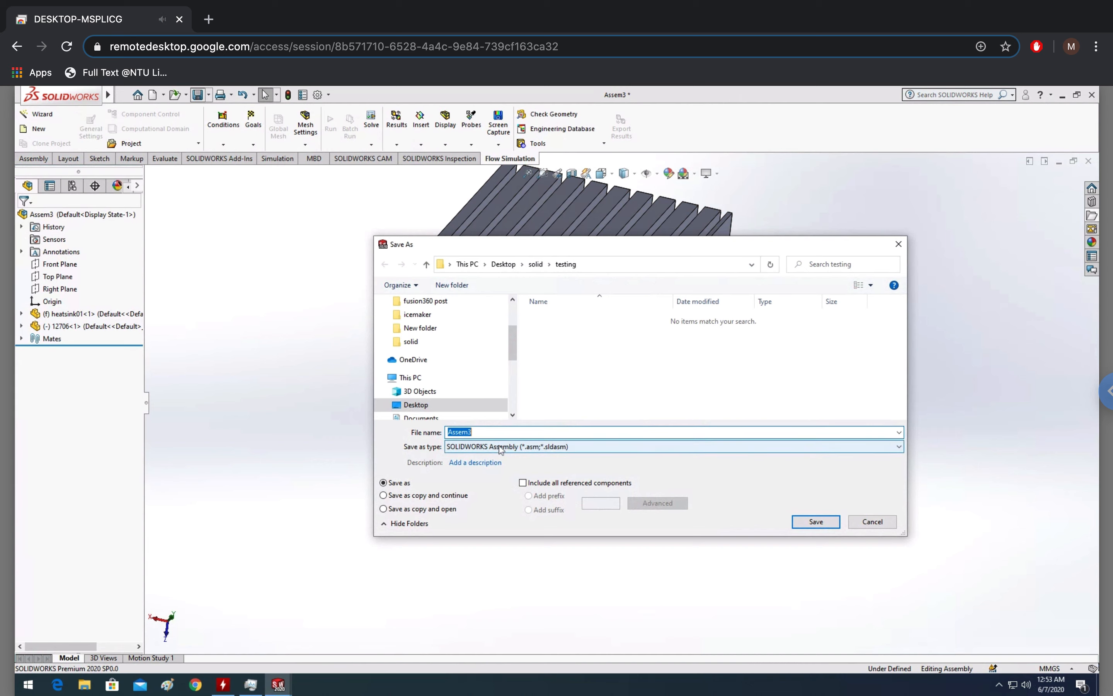
text(testing)
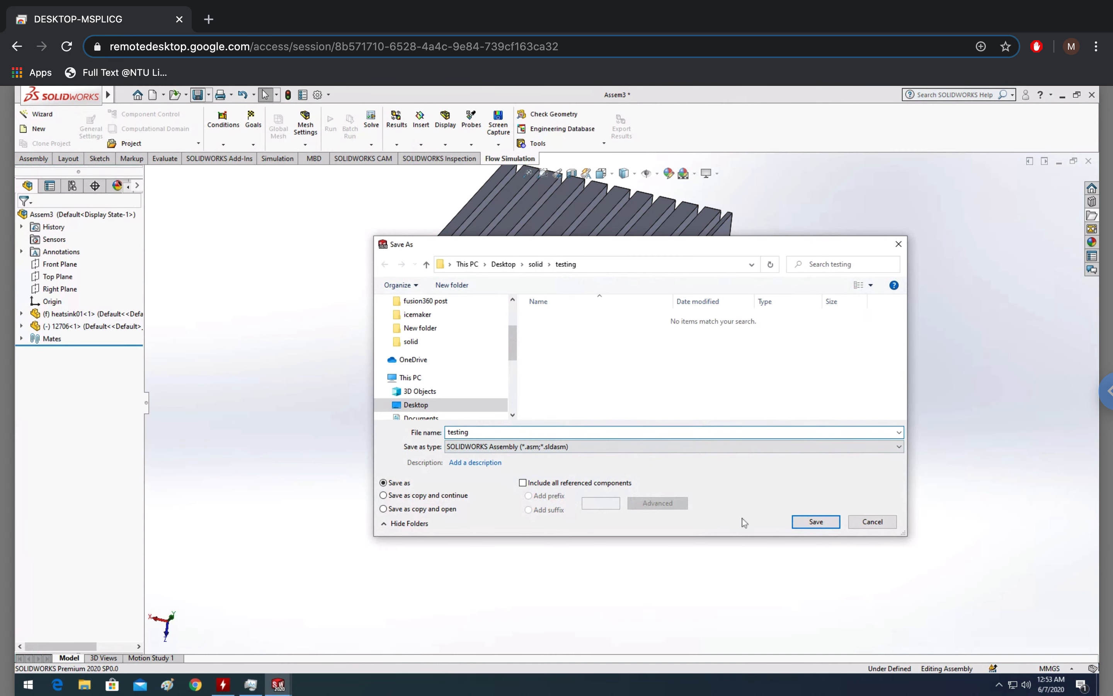
click(815, 520)
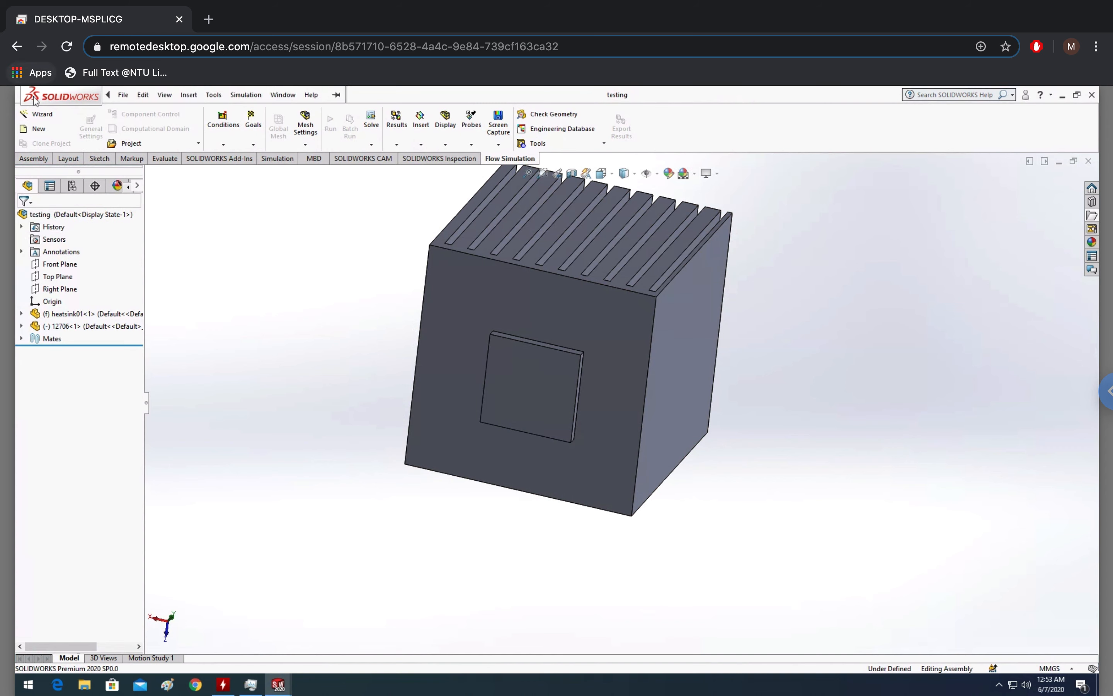
Start the Flow Simulation project wizard and keep the default project name Project(1)
click(42, 113)
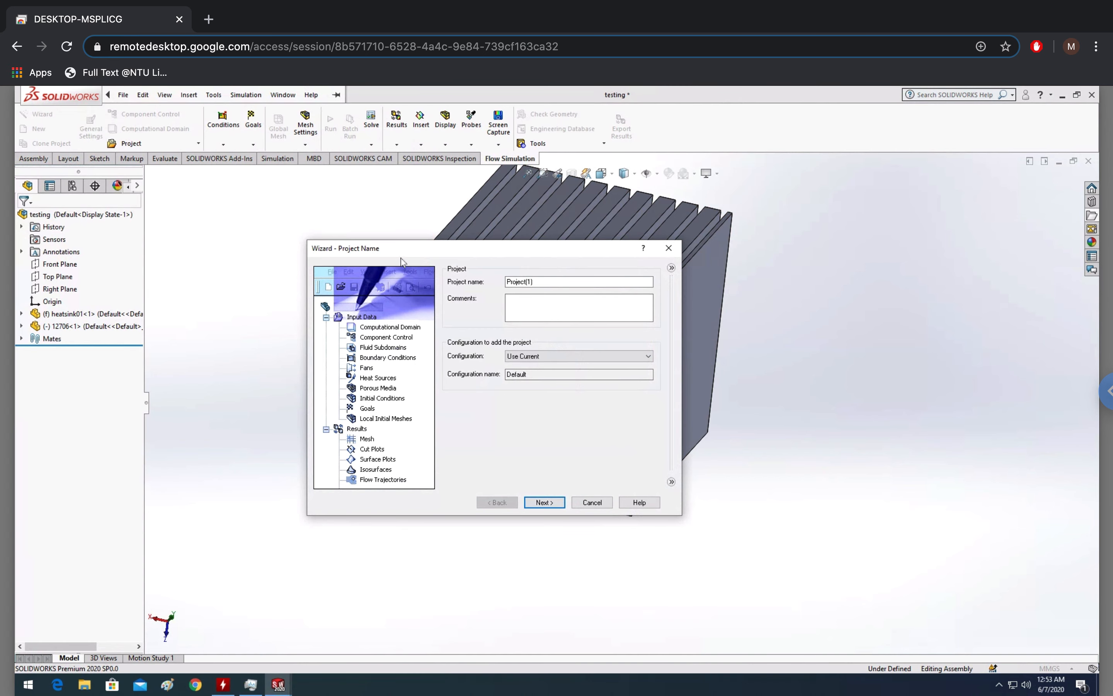
drag(480, 249, 386, 225)
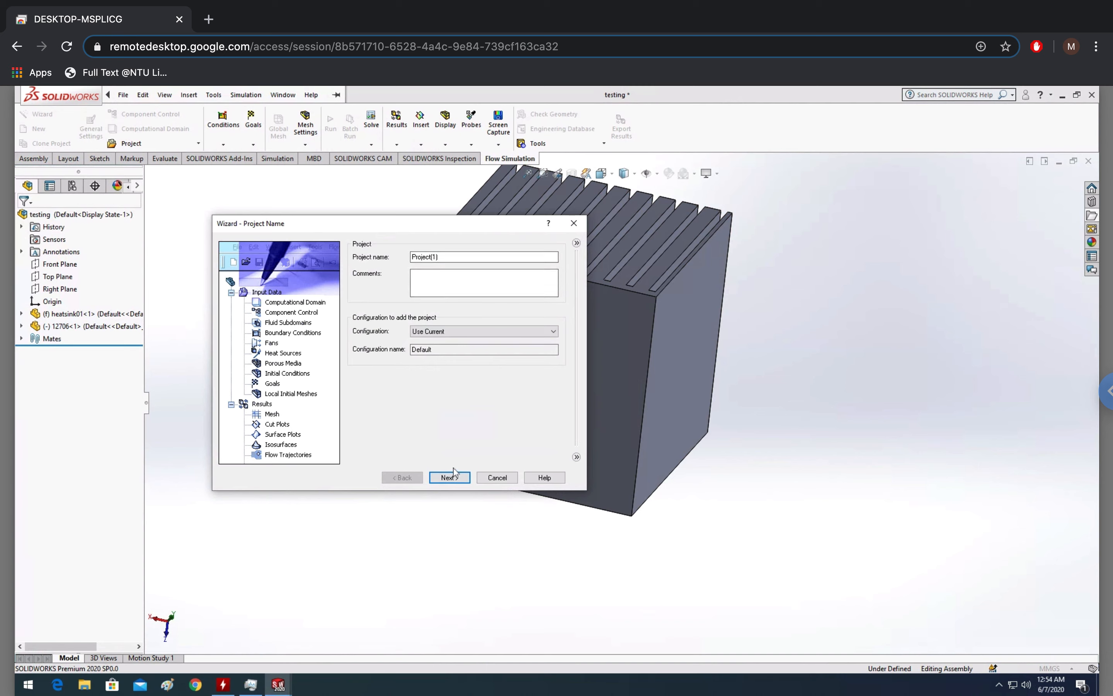
click(455, 480)
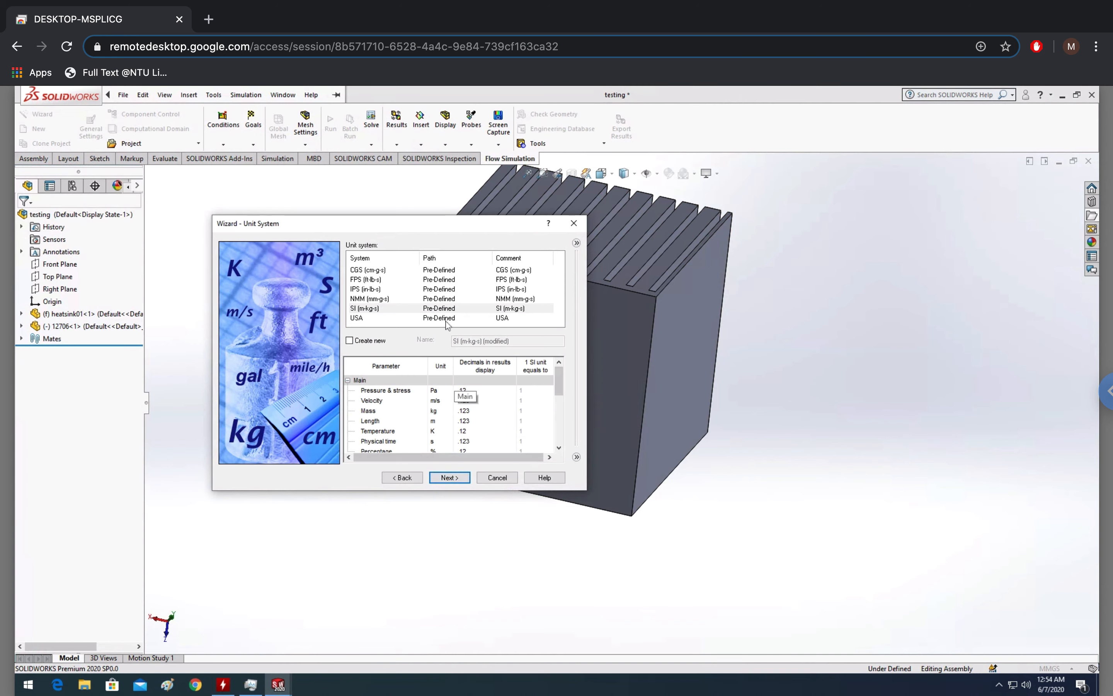
Choose the NMM (mm-g-s) unit system for the project
click(380, 298)
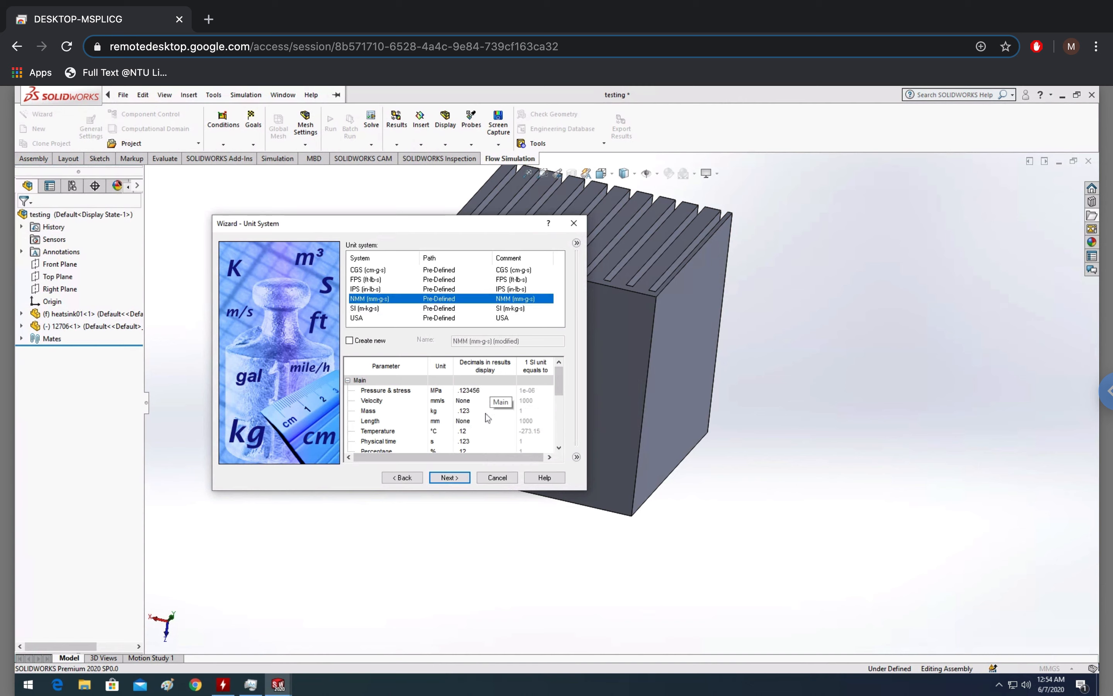
click(464, 479)
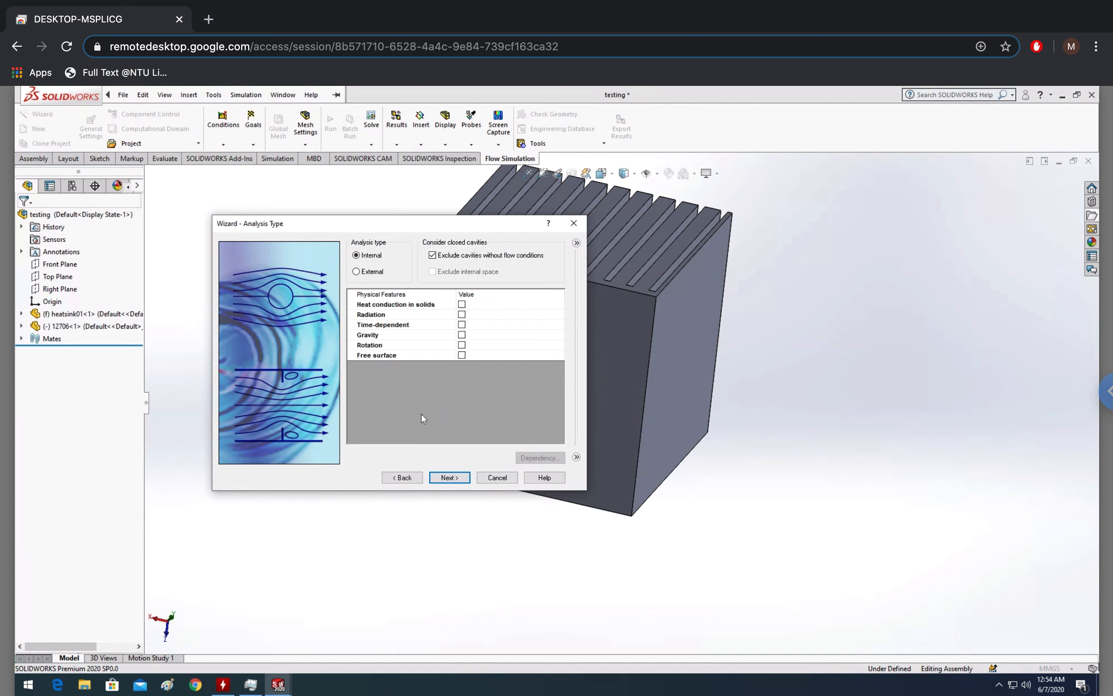
Set the analysis type to External and enable heat conduction in solids and radiation
click(365, 273)
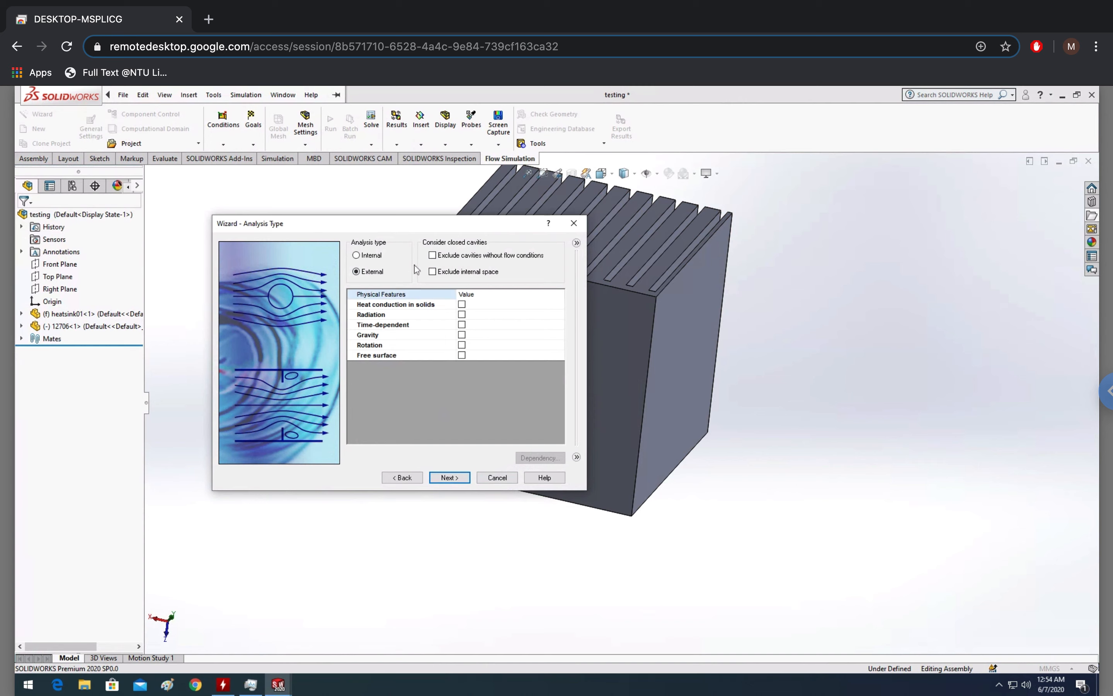
drag(407, 226, 425, 234)
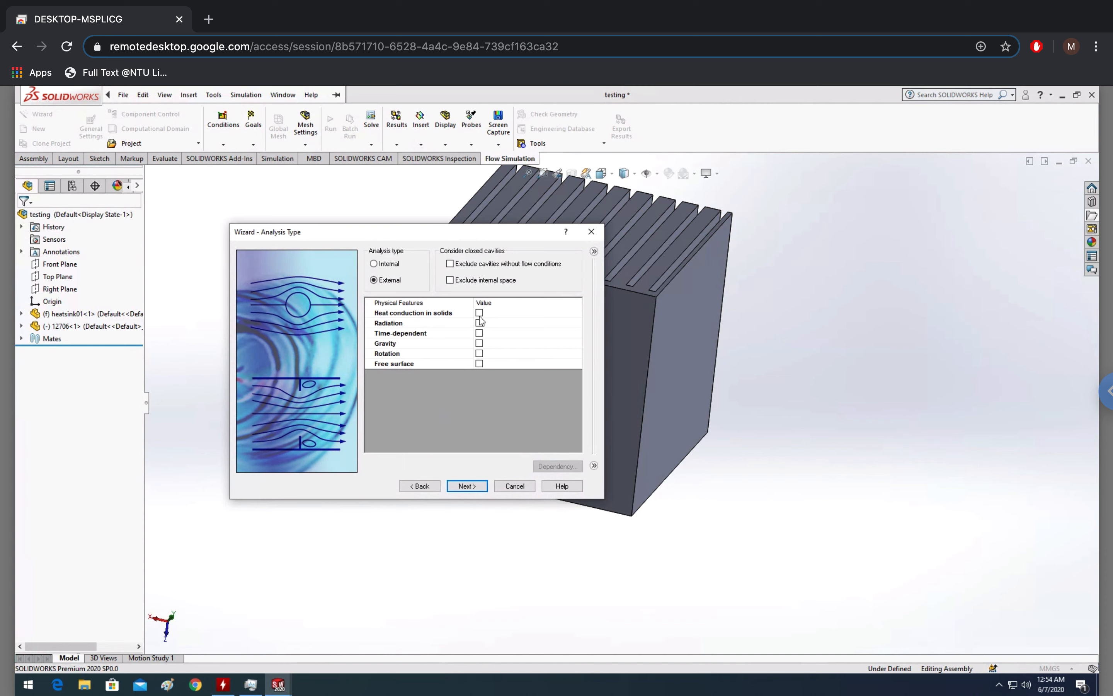
click(479, 313)
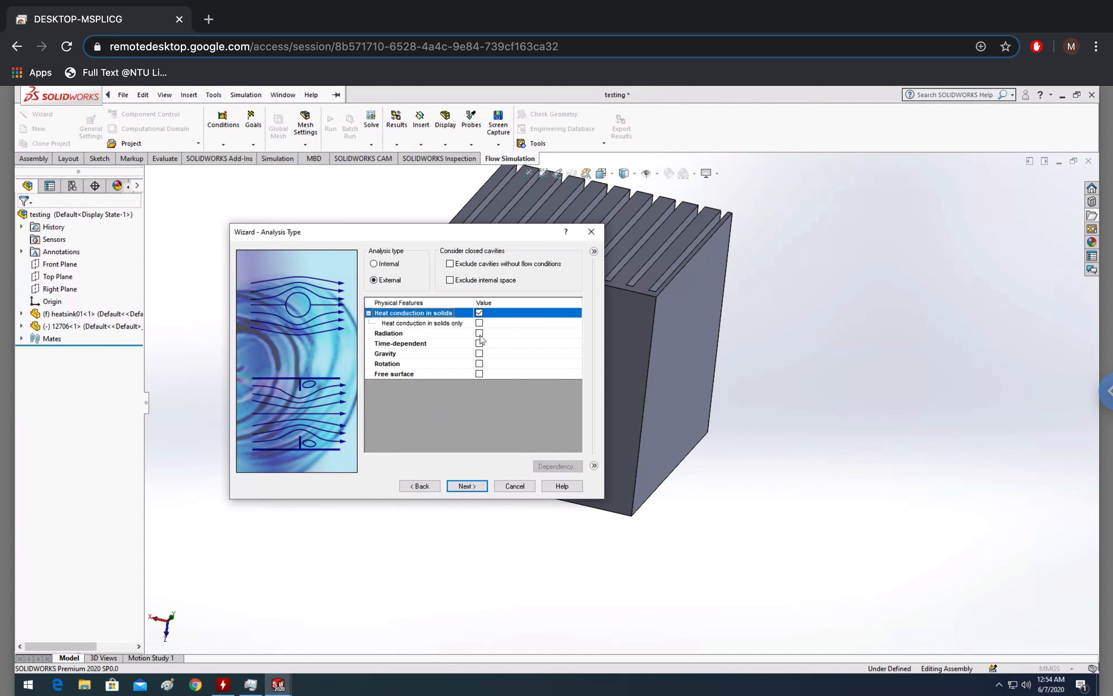
click(479, 333)
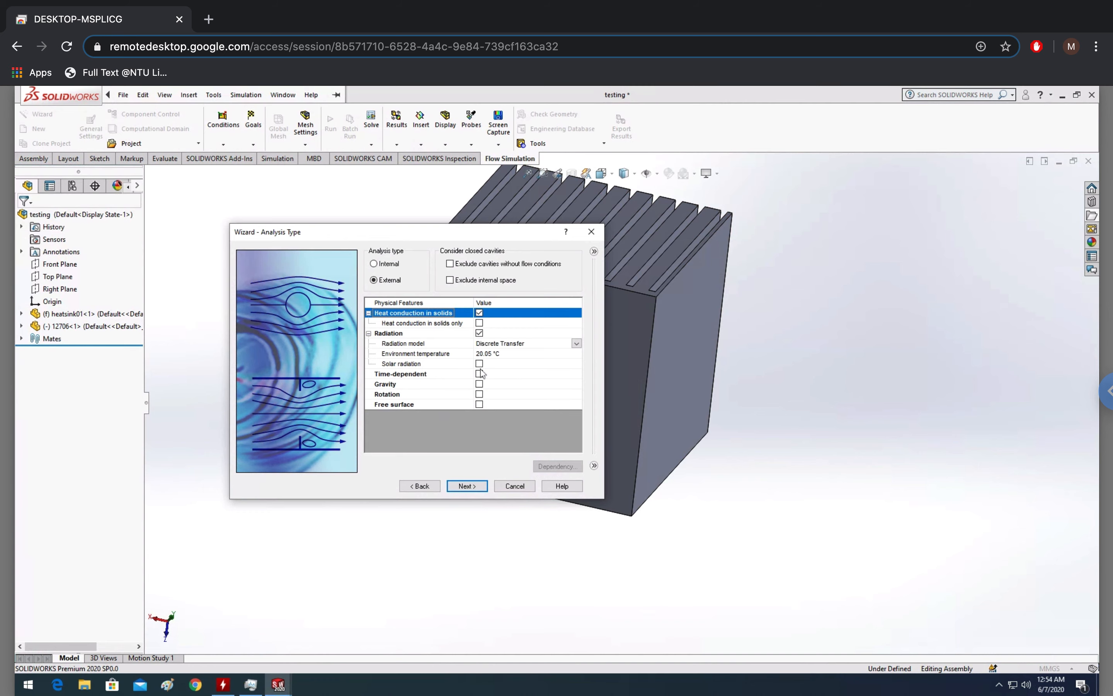
Select the radiation environment temperature value for editing
click(489, 354)
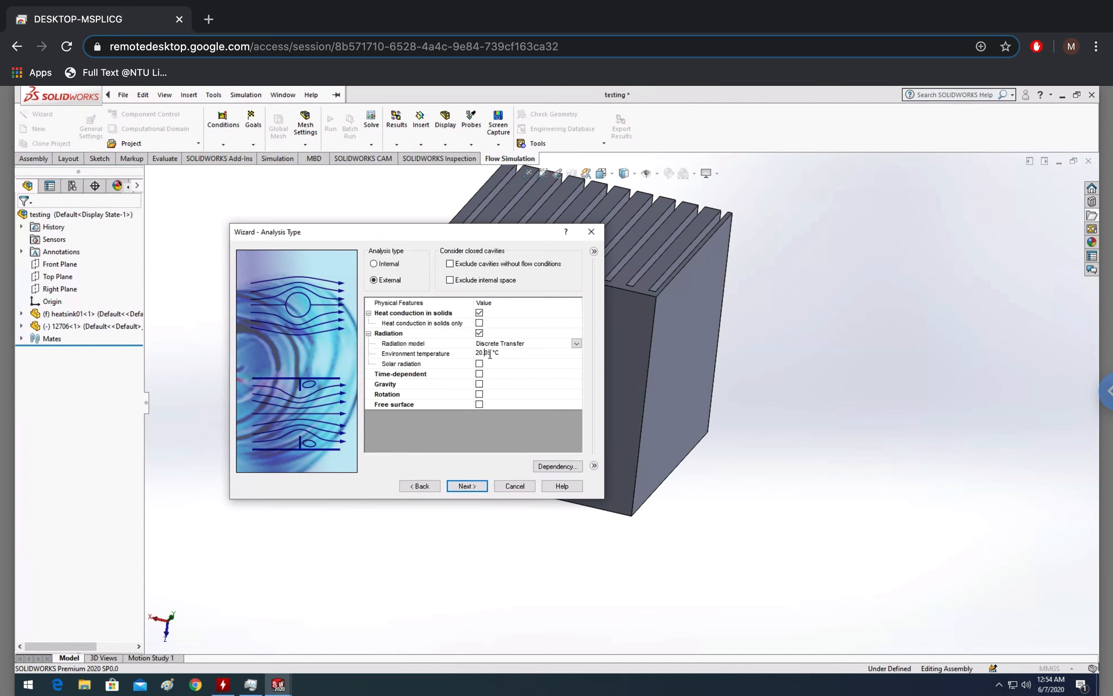
drag(488, 352, 476, 354)
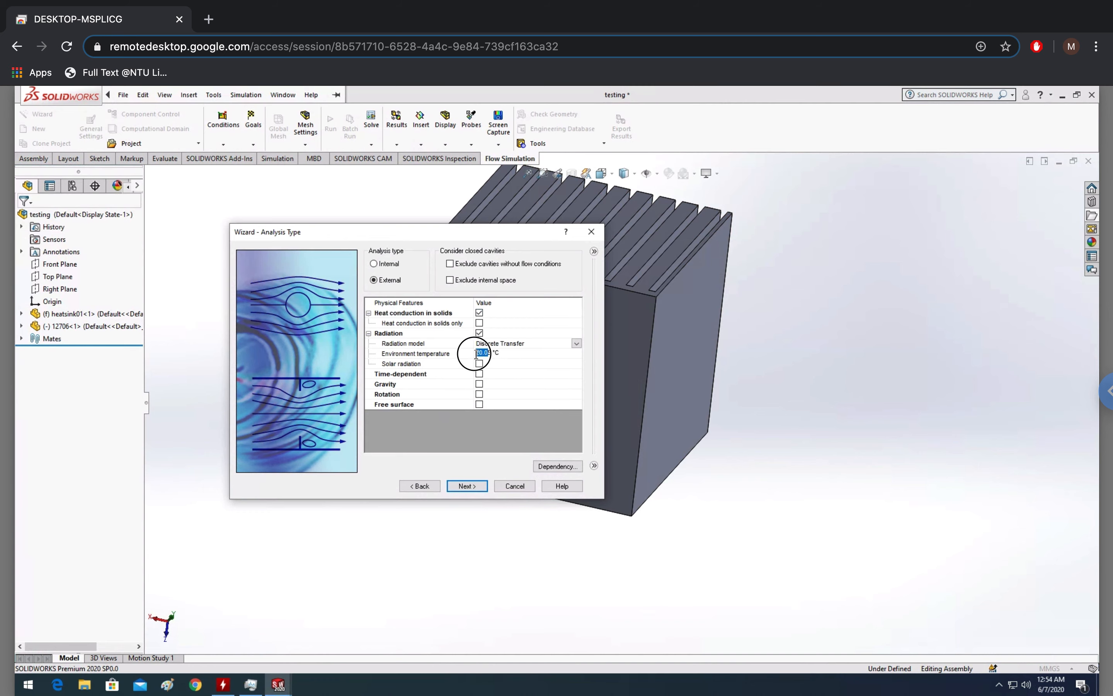